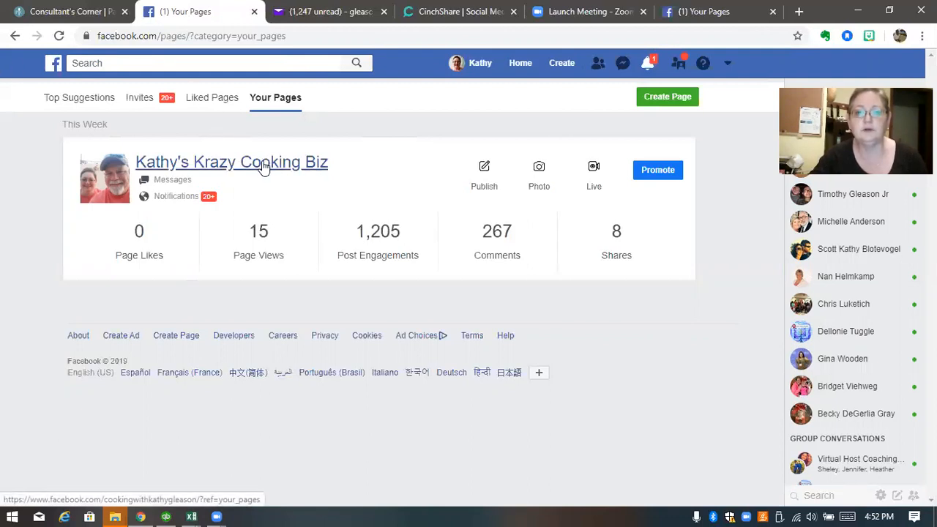
Open the cooking business page and review its blender promotion cover and Change Cover options
left_click(264, 167)
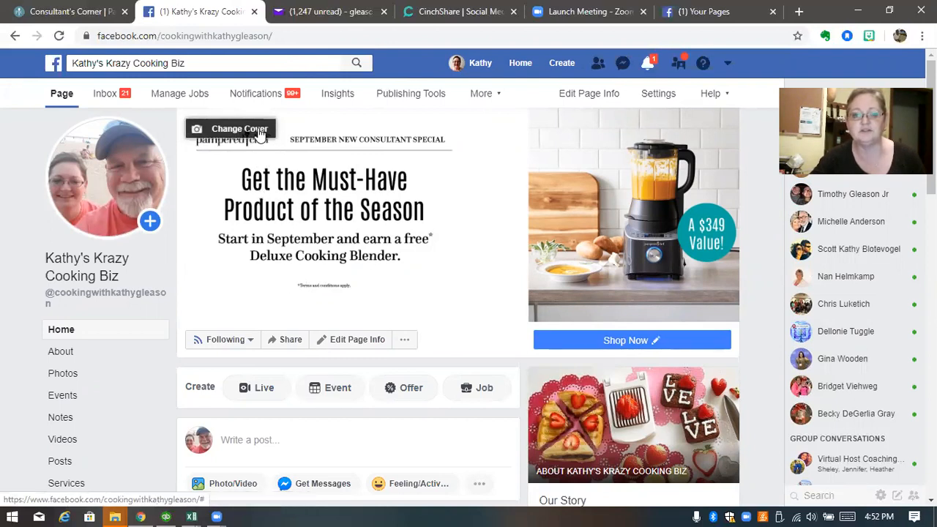
left_click(256, 138)
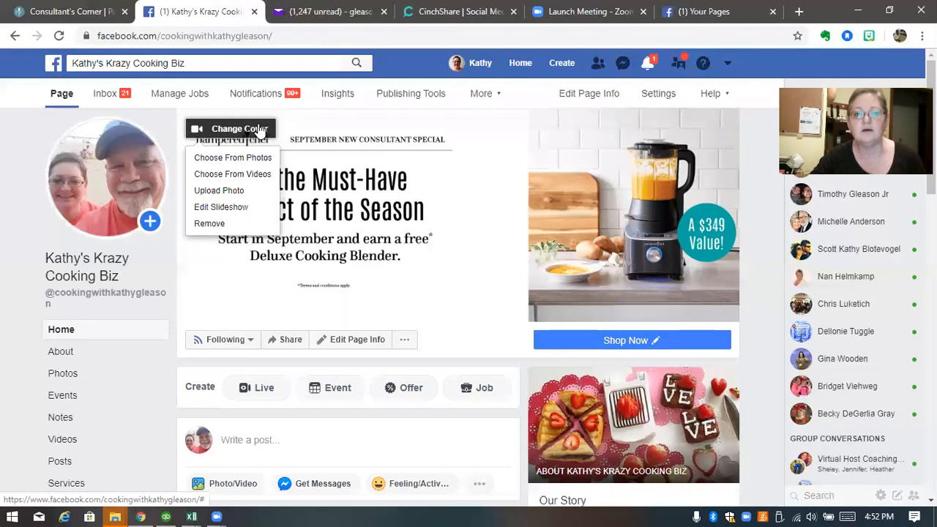
left_click(260, 132)
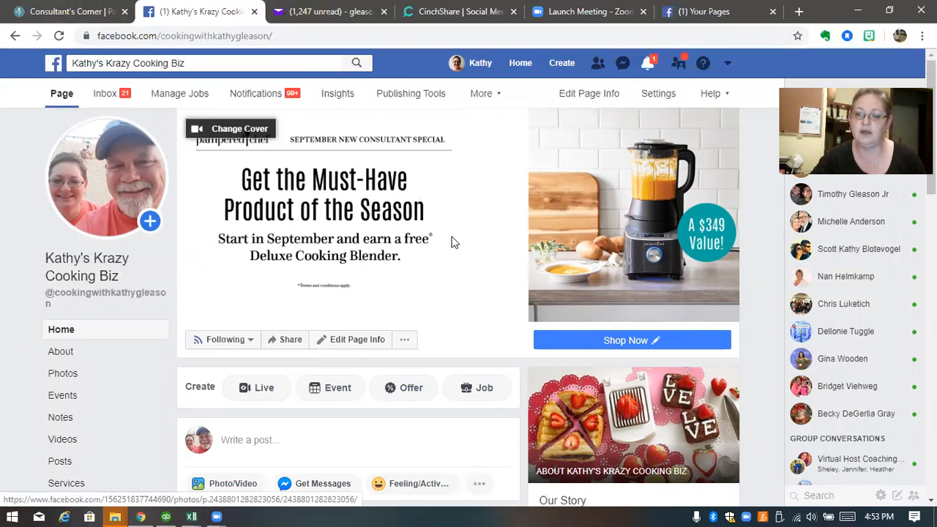
scroll(451, 240, "down", 3)
scroll(490, 237, "up", 2)
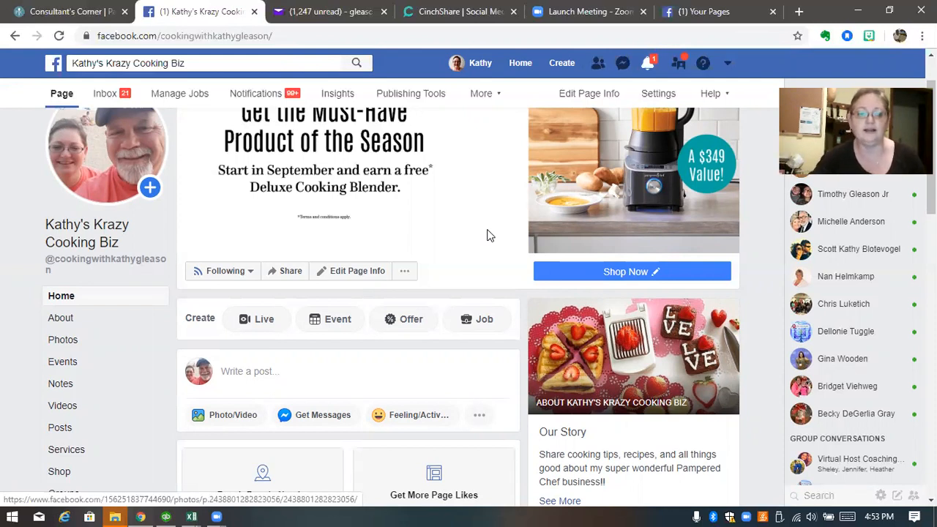
scroll(113, 285, "down", 1)
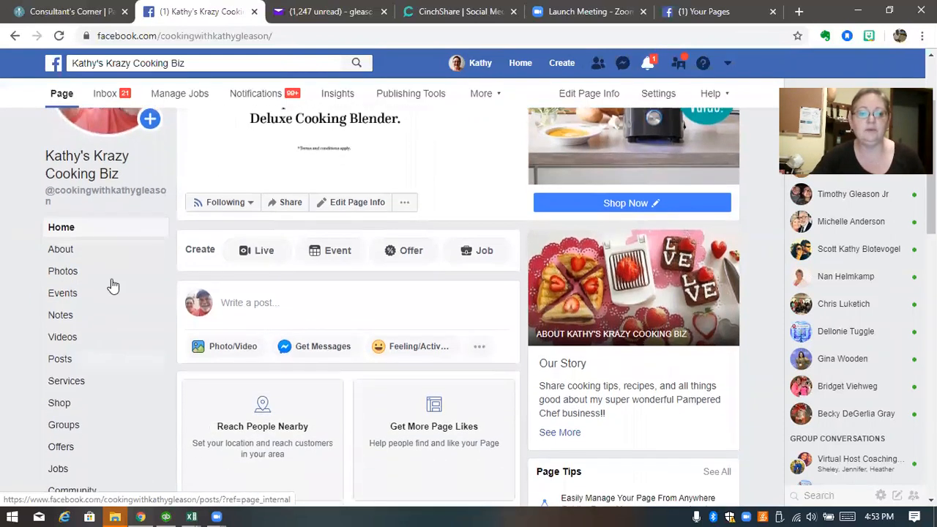
Show the business page's groups and start creating a new group
left_click(64, 426)
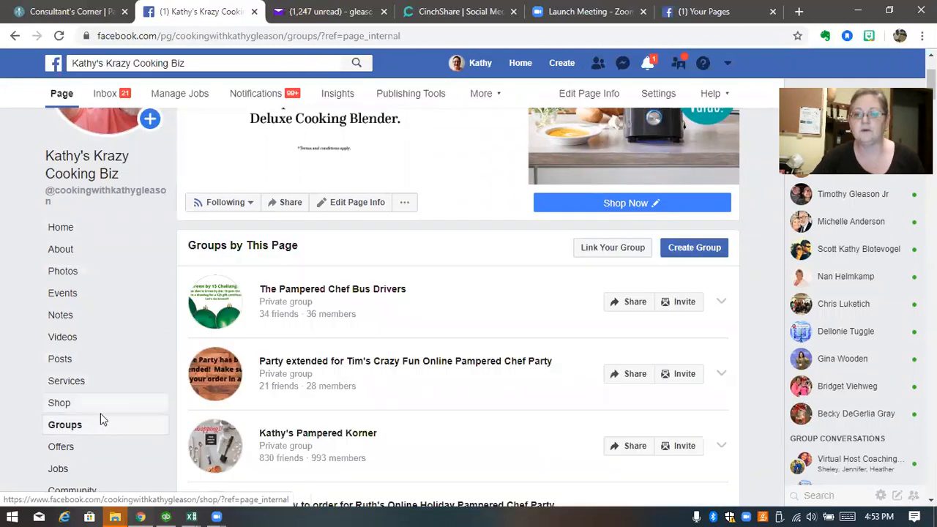
scroll(544, 272, "down", 4)
scroll(542, 272, "up", 2)
scroll(541, 272, "down", 5)
scroll(542, 275, "up", 10)
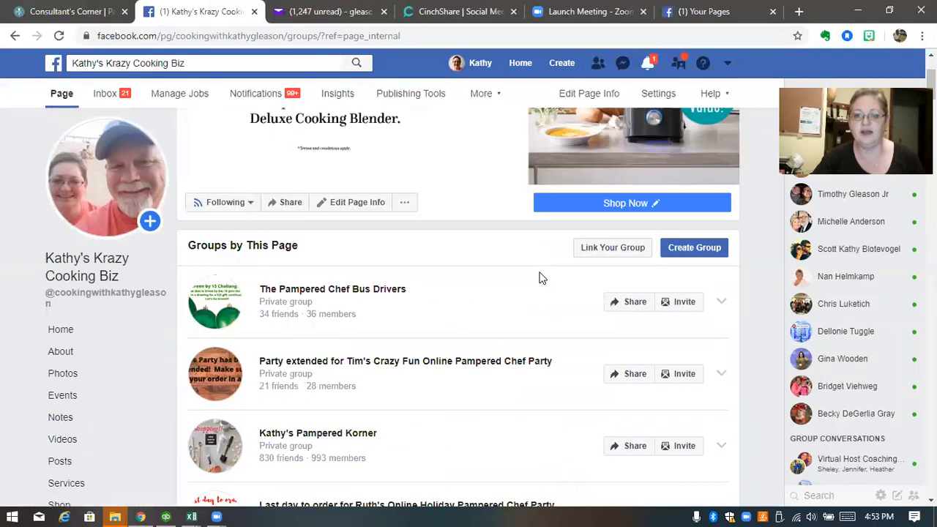
left_click(694, 250)
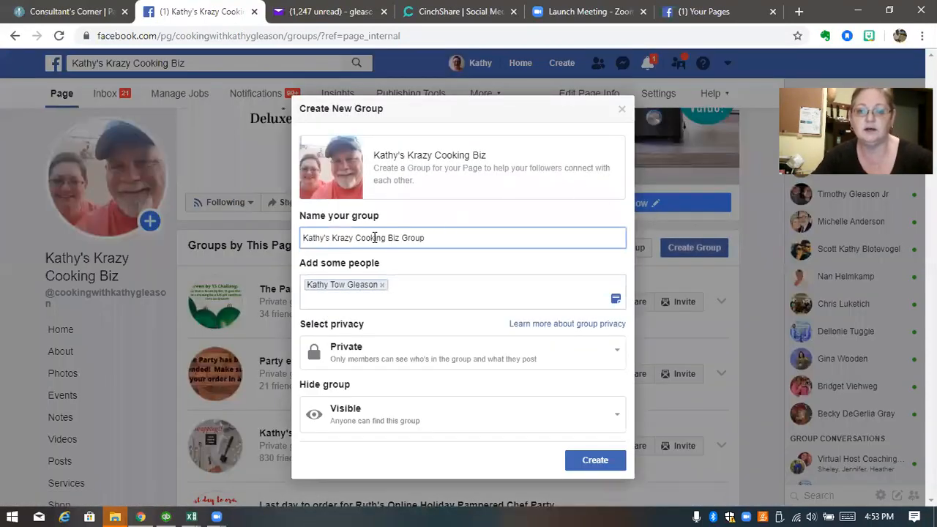
Replace the prefilled group name with the host's Online Pampered Chef Party
left_click_drag(439, 240, 250, 238)
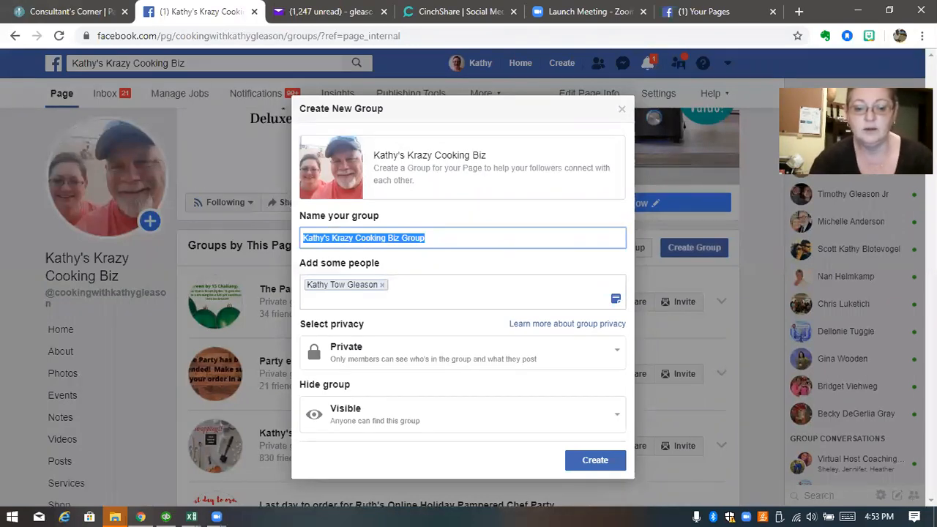
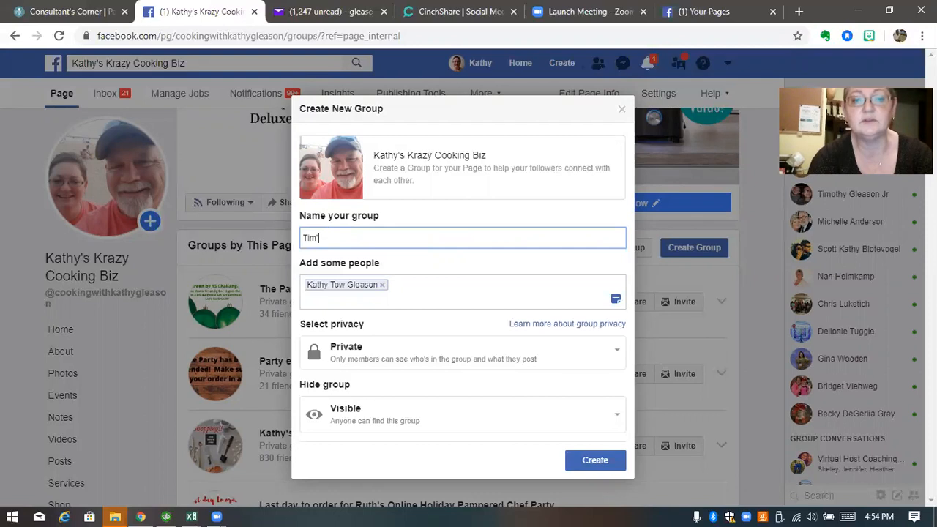
type("Gleason")
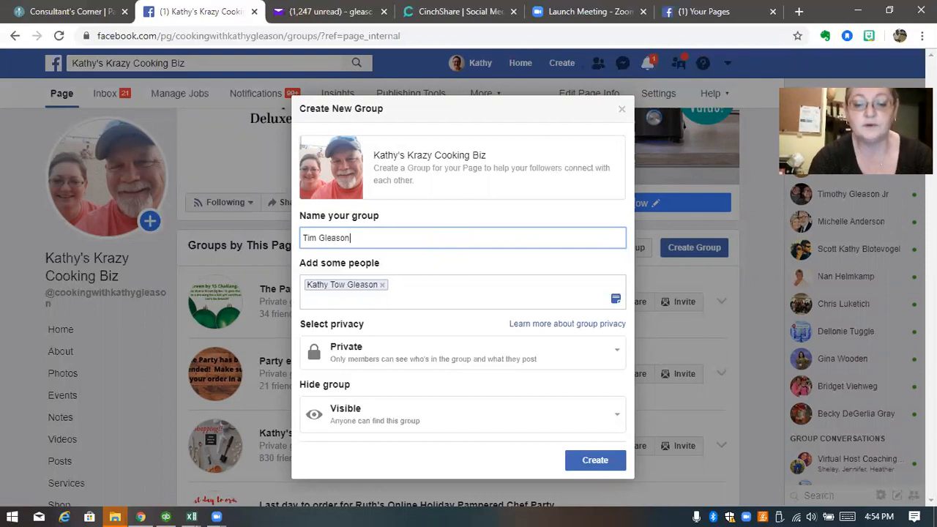
type("'s O")
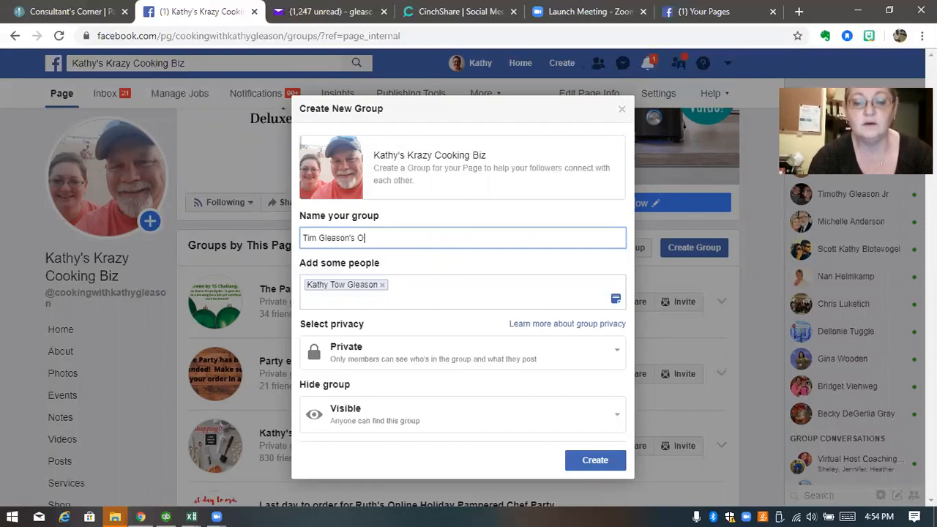
type("nline Pampered Che")
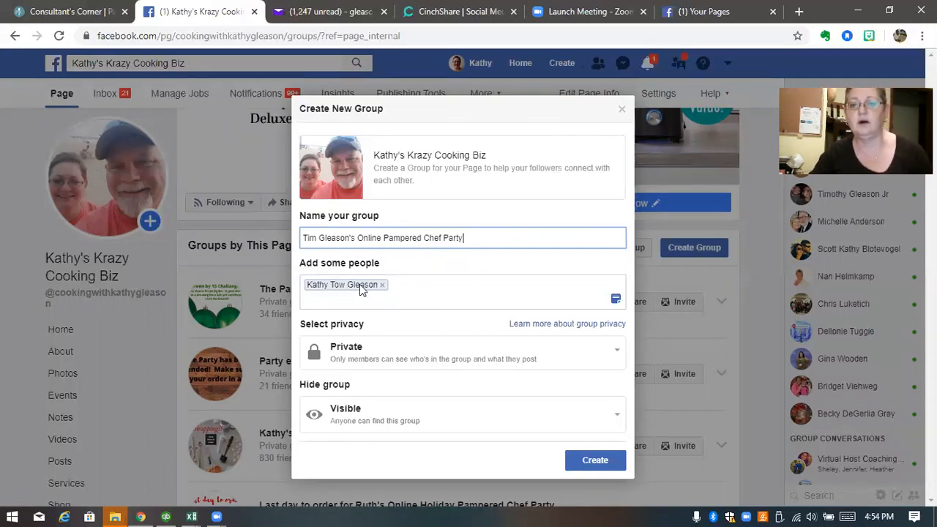
Create the private party group and browse the Pictures folders for a cover image
left_click(599, 461)
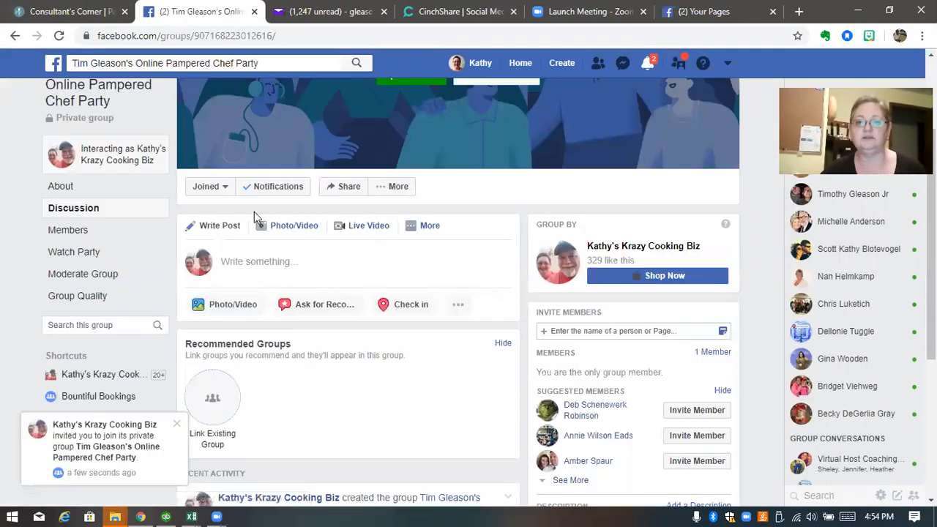
scroll(370, 249, "up", 3)
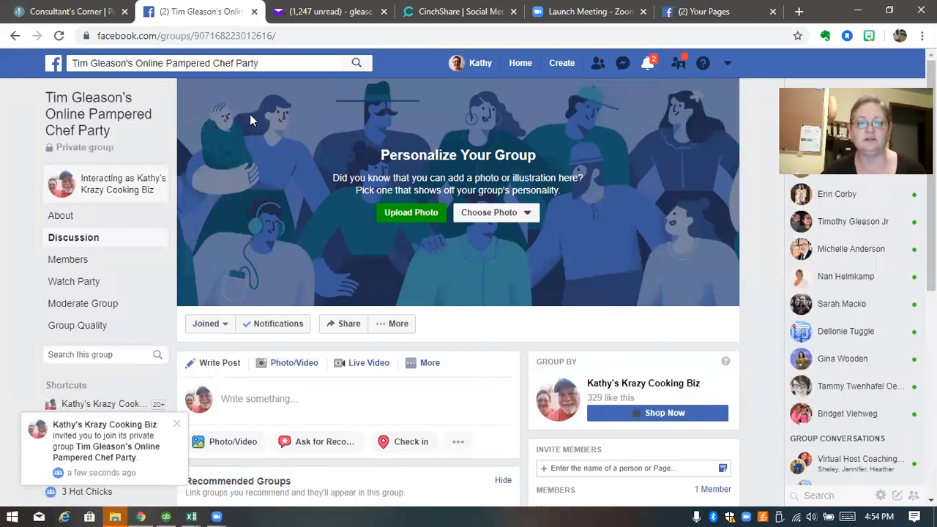
left_click(402, 217)
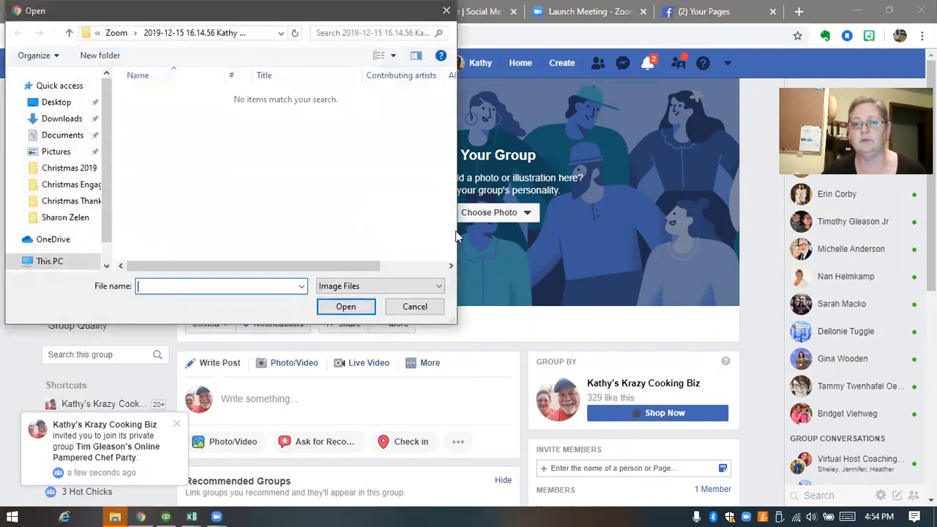
left_click(64, 155)
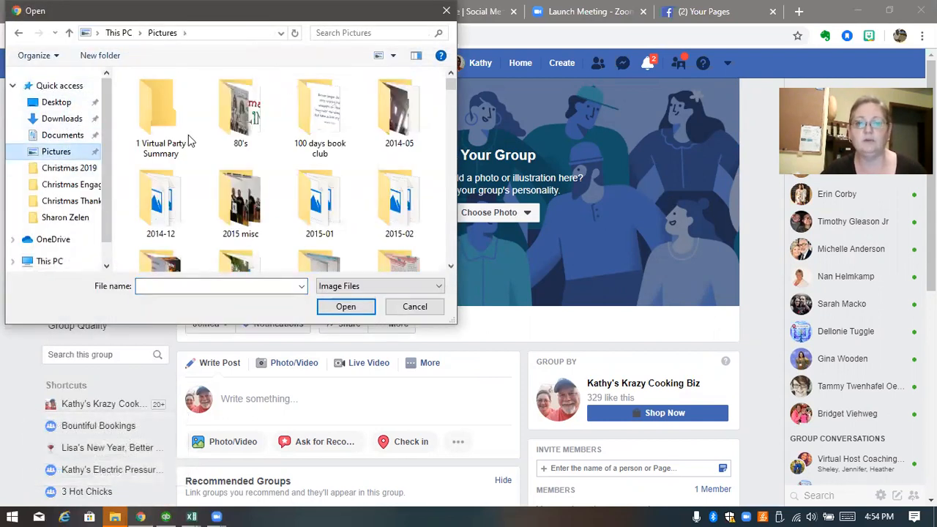
left_click(146, 108)
double_click(146, 108)
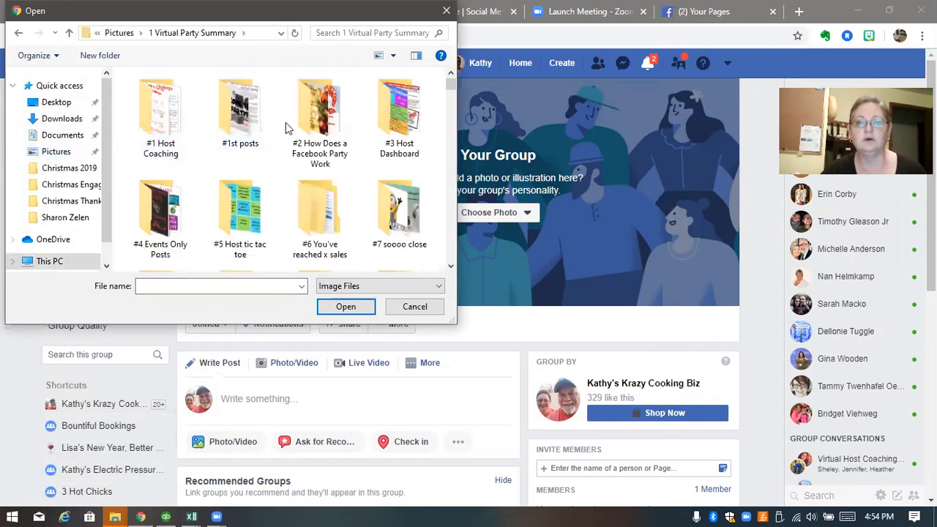
scroll(290, 181, "down", 3)
scroll(295, 175, "down", 6)
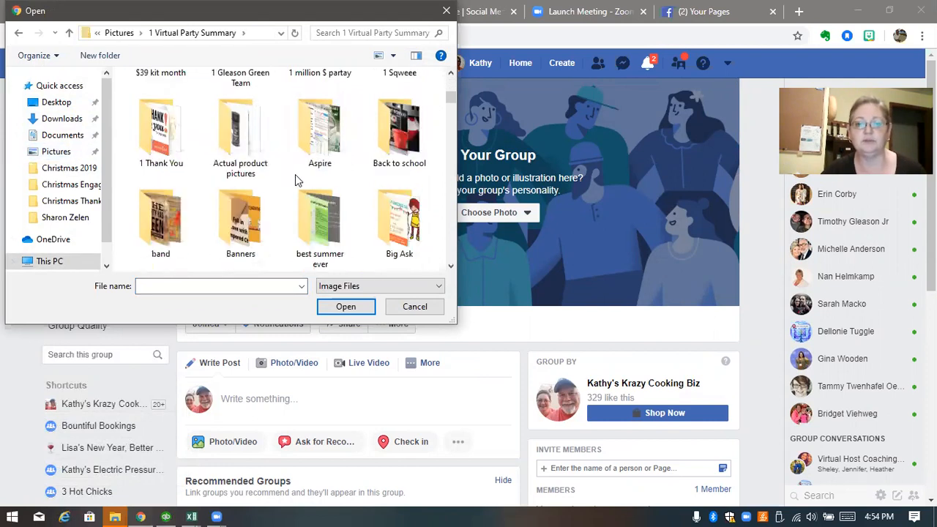
scroll(299, 200, "down", 2)
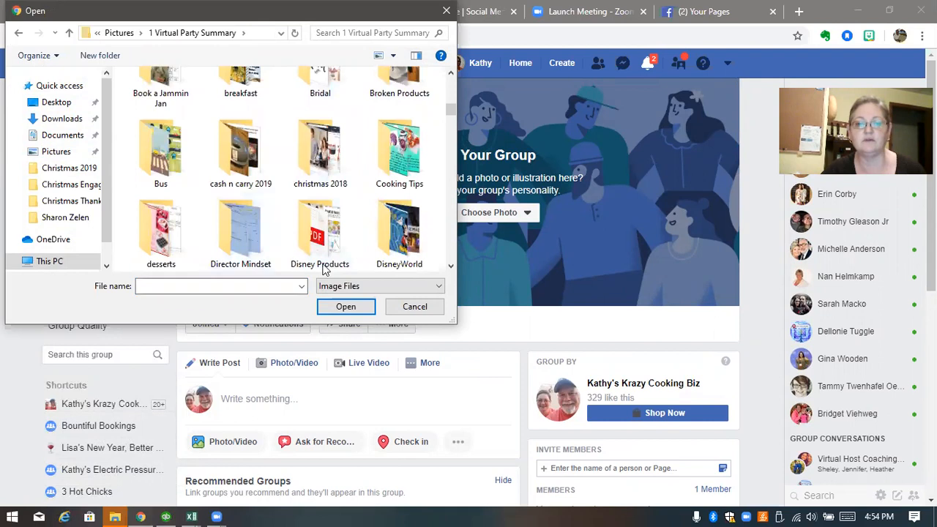
left_click(317, 150)
double_click(317, 150)
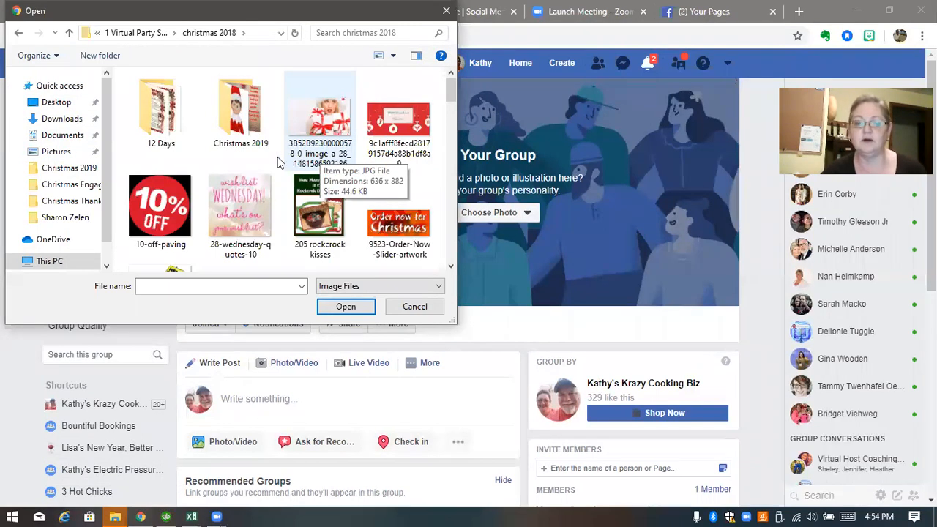
Save the Happy Shopping!! image from Christmas 2019 as the cover, then return to Consultant's Corner
left_click(248, 126)
double_click(247, 126)
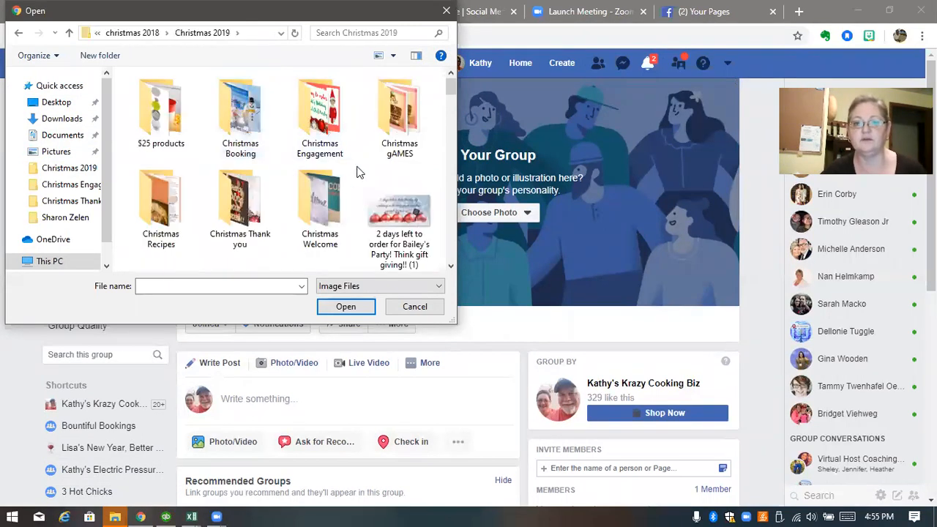
scroll(292, 154, "down", 2)
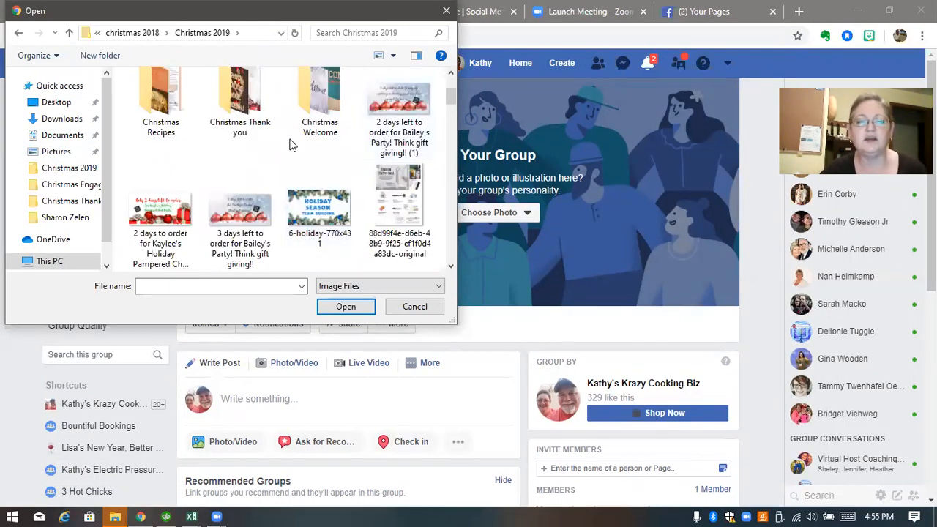
scroll(293, 144, "down", 5)
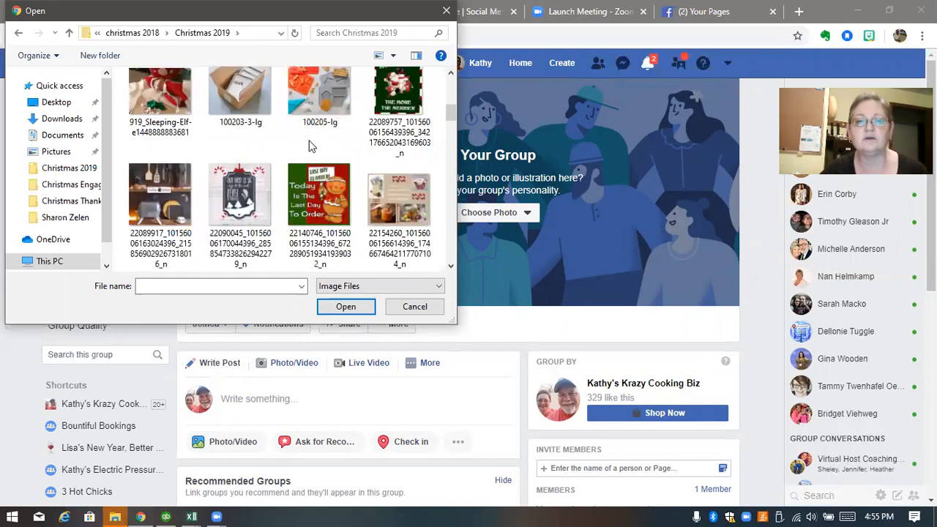
scroll(314, 143, "down", 3)
scroll(322, 147, "down", 3)
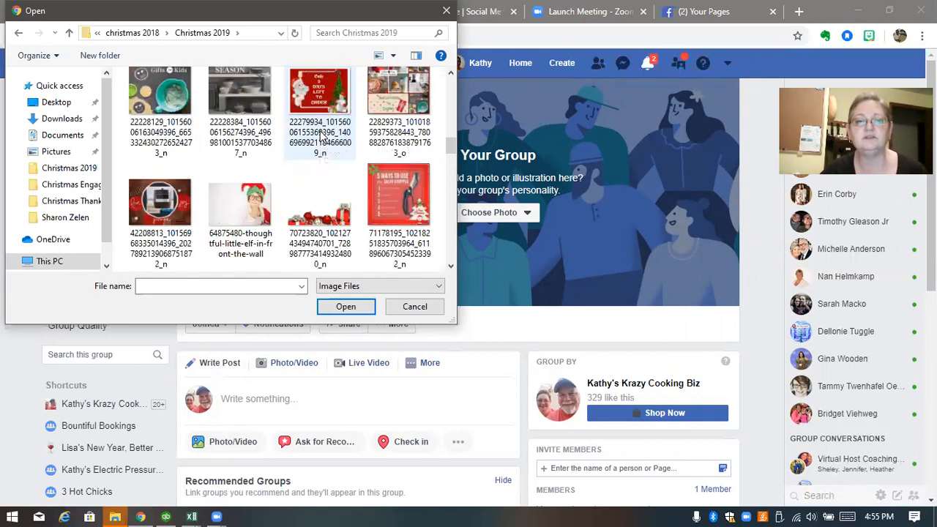
scroll(370, 158, "down", 1)
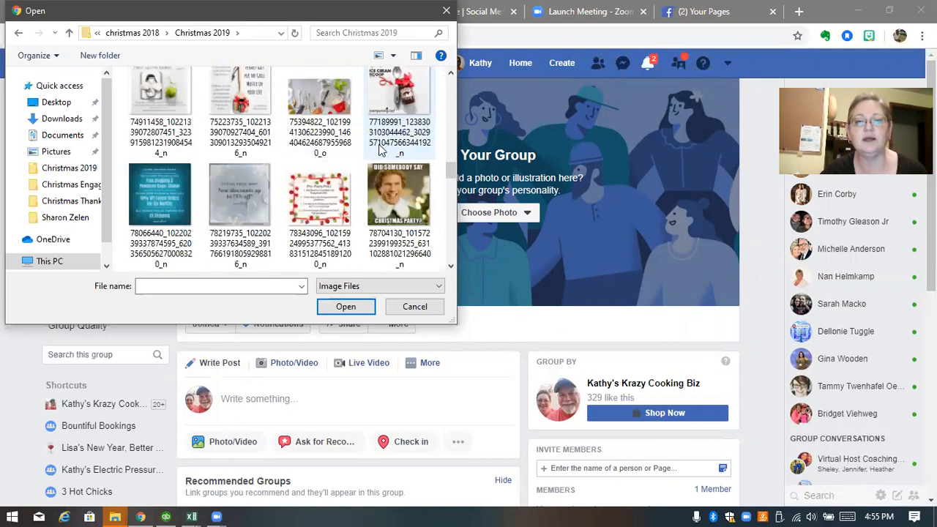
scroll(388, 135, "down", 1)
scroll(381, 139, "down", 3)
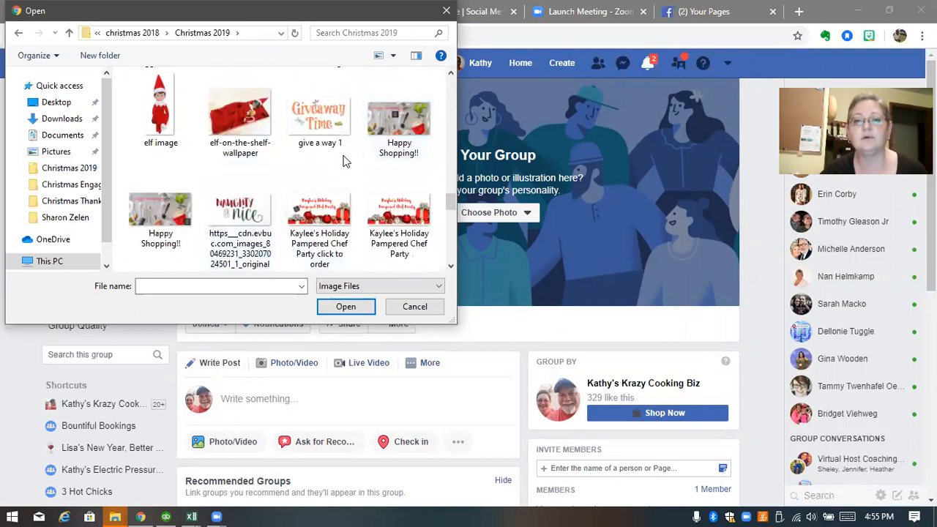
double_click(399, 123)
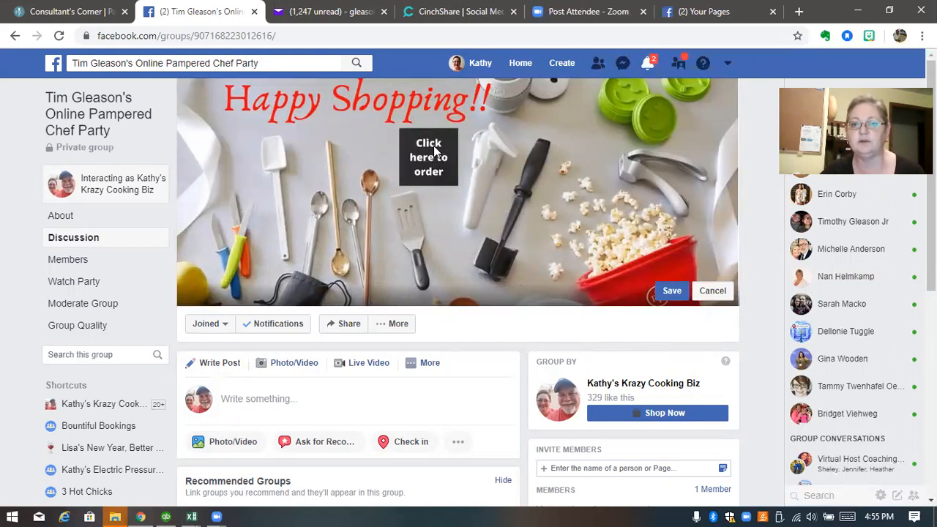
left_click(671, 291)
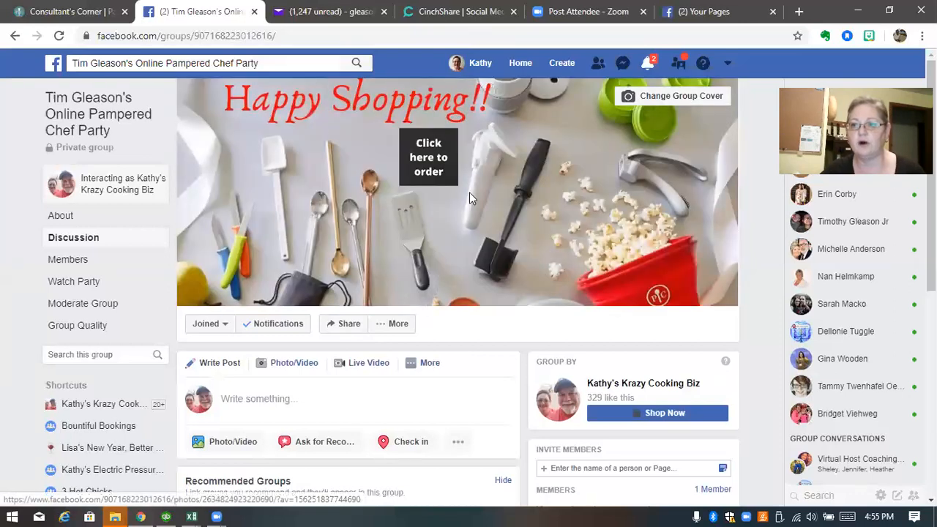
left_click(71, 12)
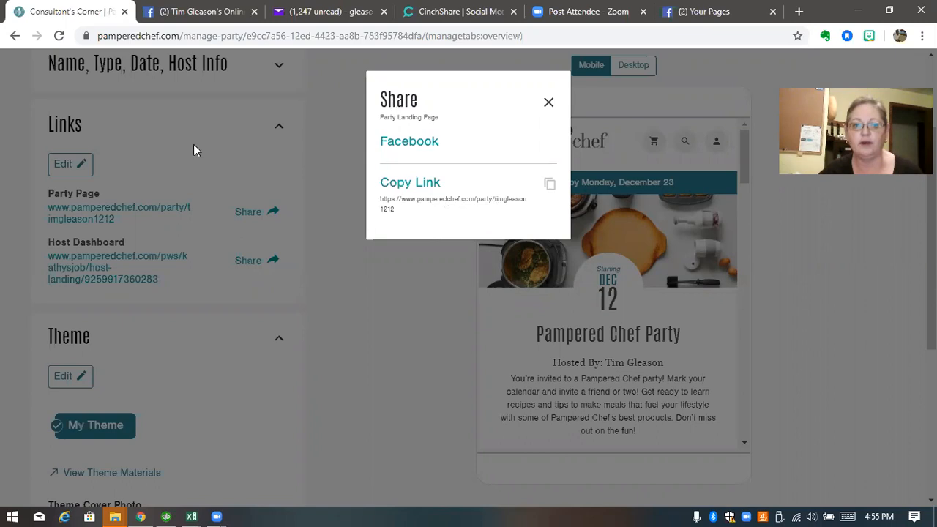
Copy the Pampered Chef party page link and go back to the Facebook group
left_click(550, 186)
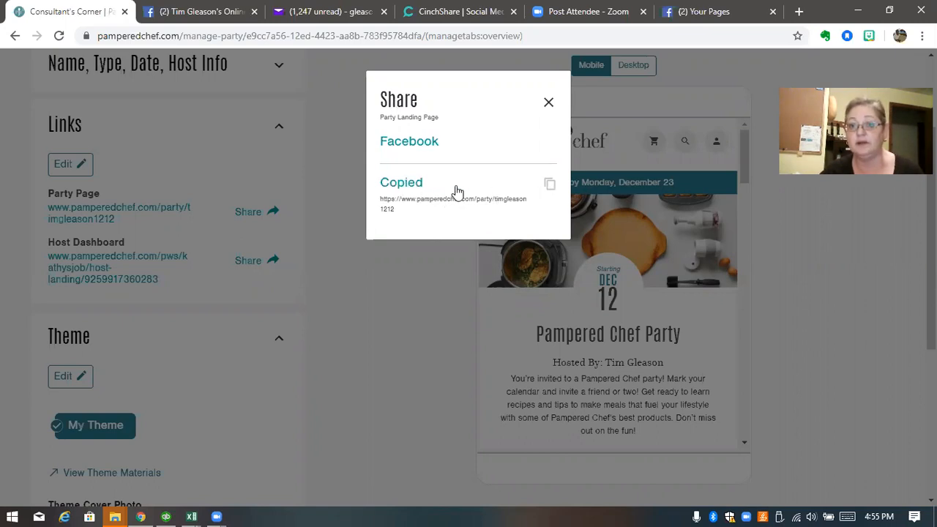
left_click(189, 14)
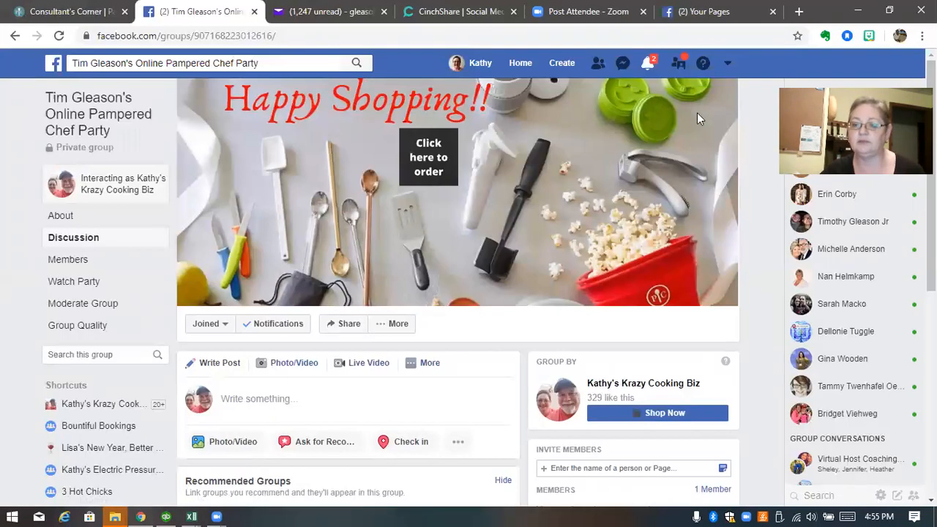
Caption the Happy Shopping cover 'Click here to order any time' followed by the pasted party link
left_click(433, 161)
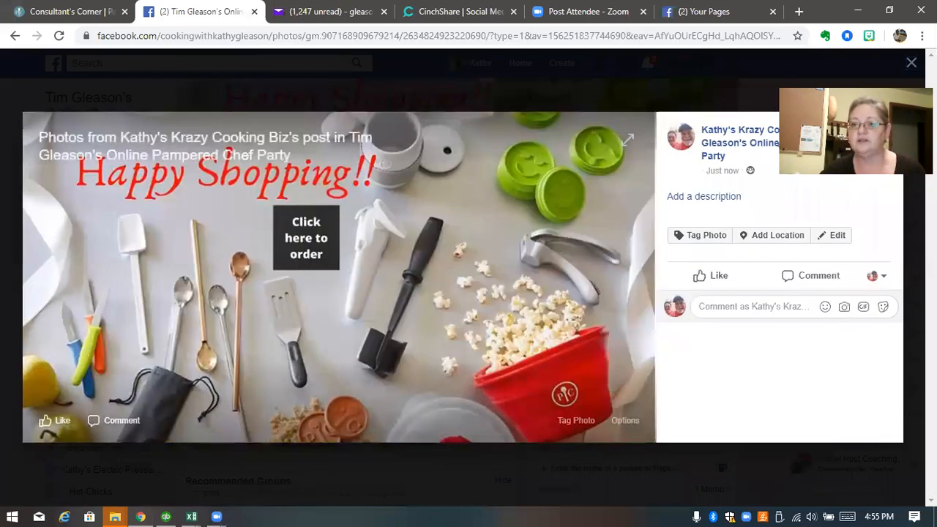
left_click(693, 199)
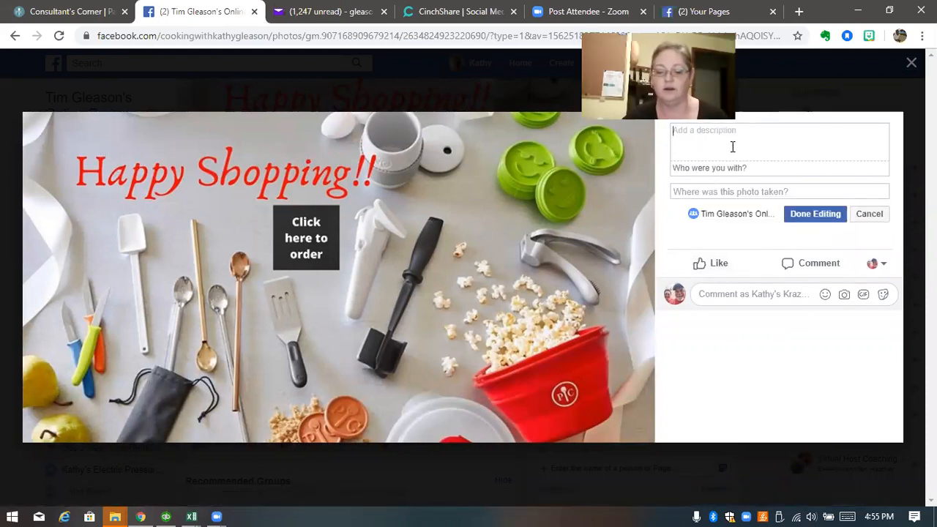
type("Click here to order")
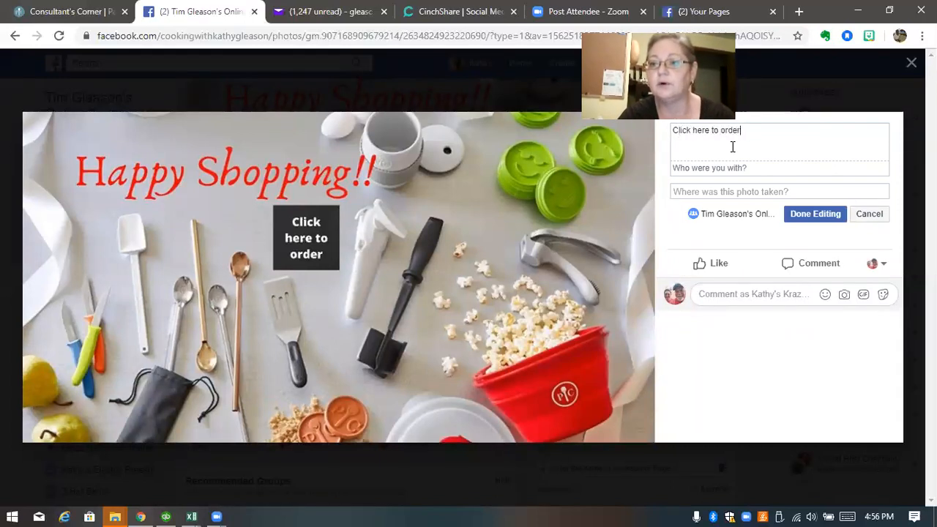
type(" any")
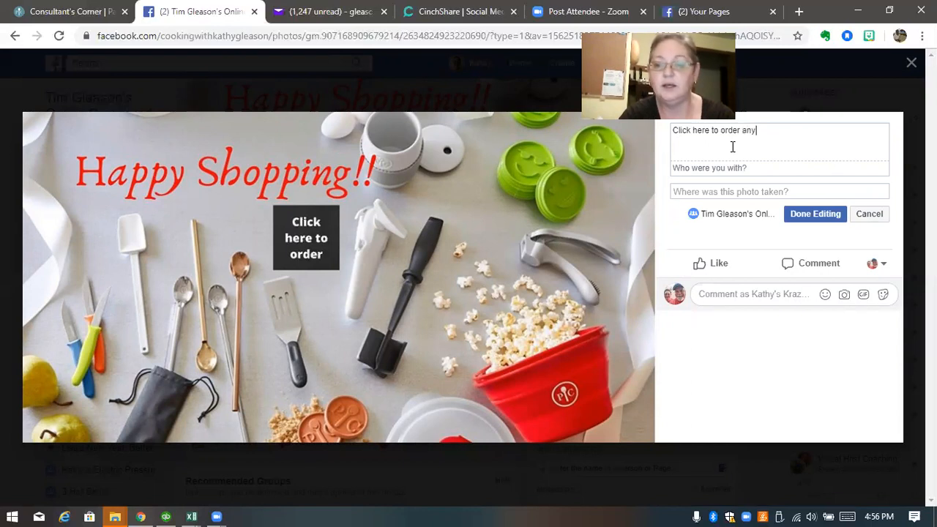
type(" time")
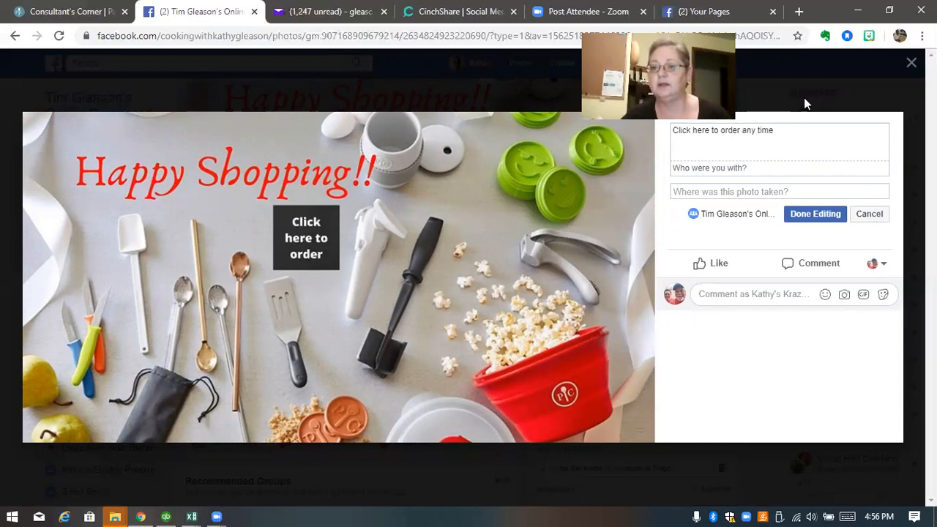
right_click(779, 138)
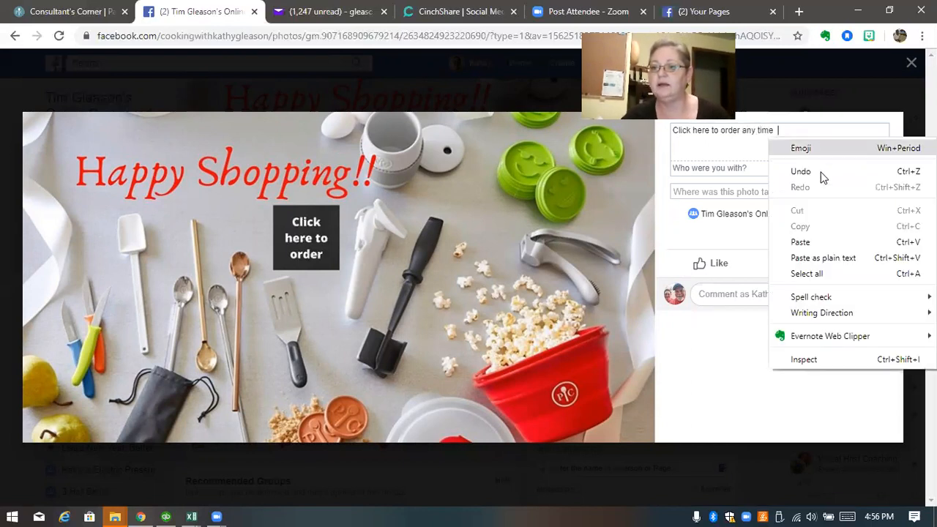
left_click(808, 242)
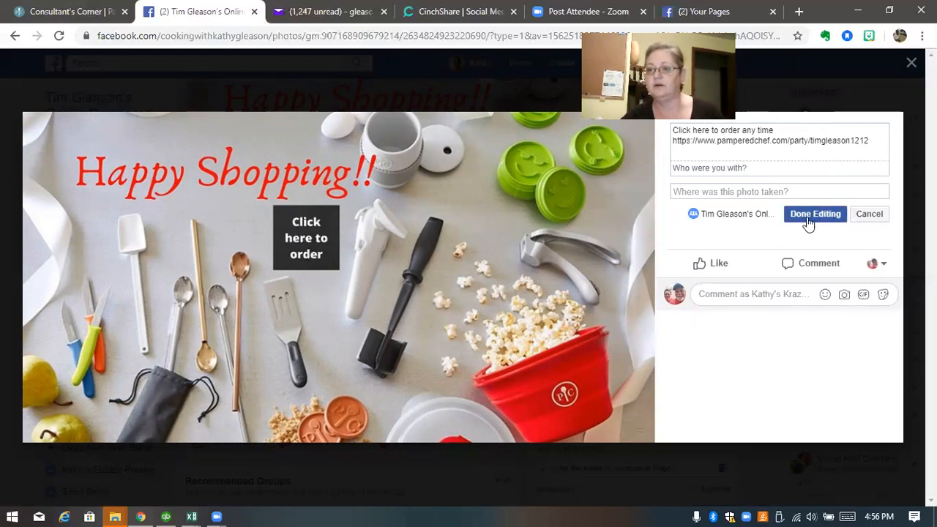
left_click(811, 220)
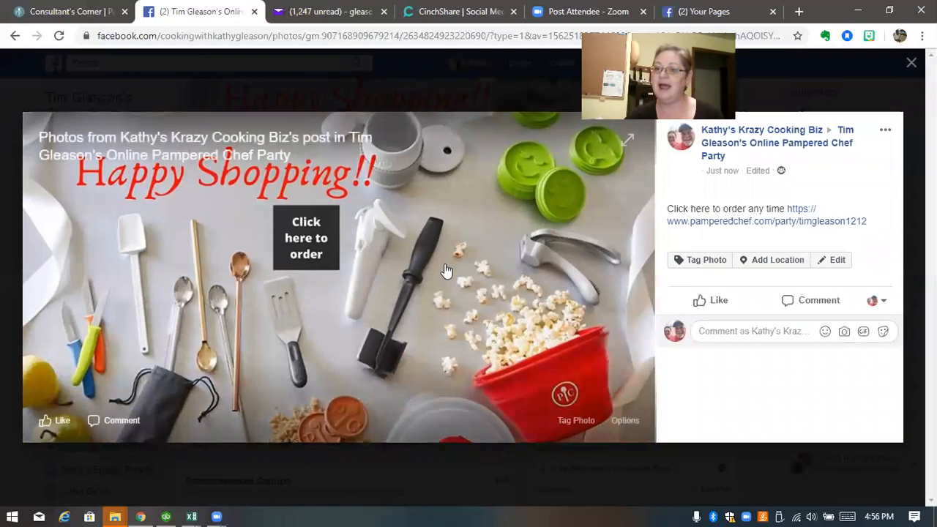
left_click(911, 64)
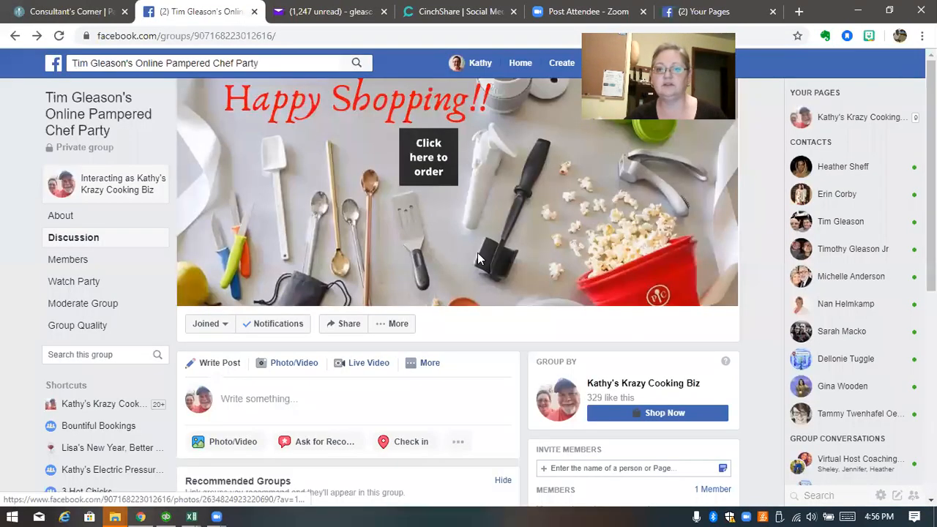
left_click(423, 172)
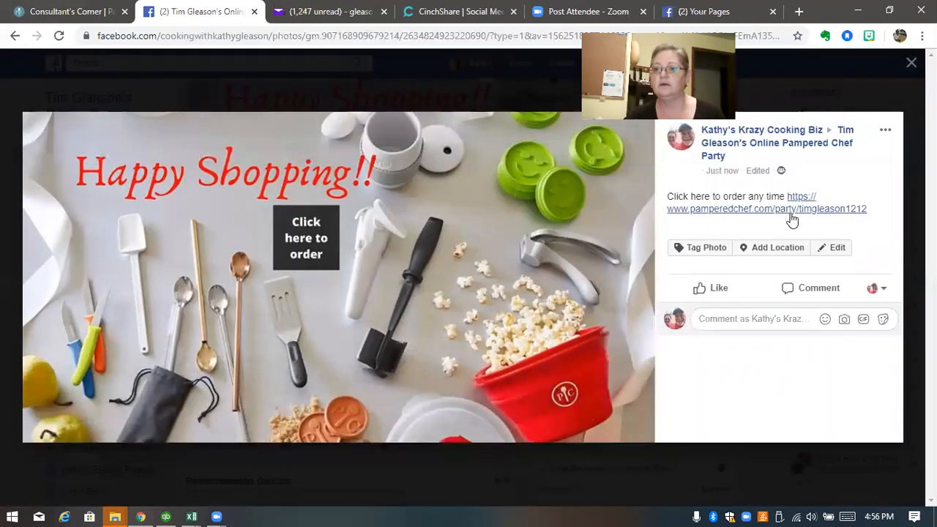
left_click(797, 214)
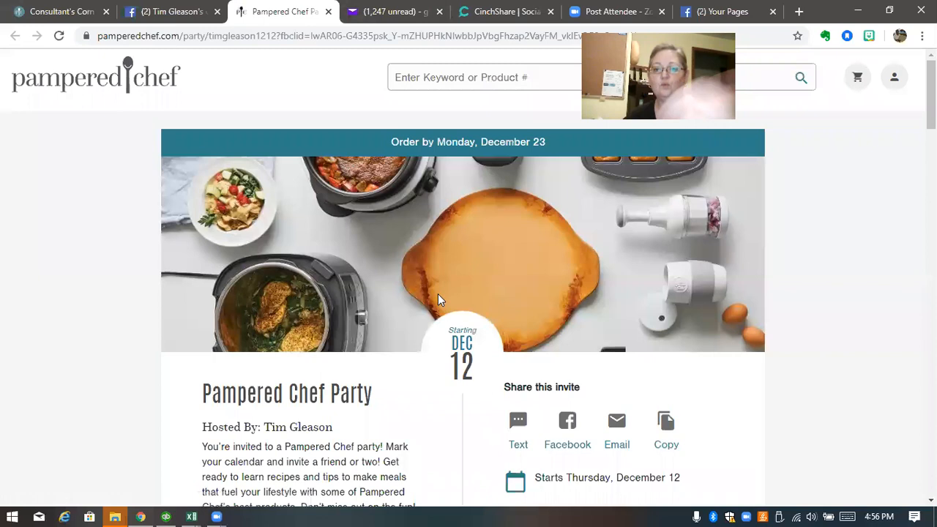
left_click(328, 11)
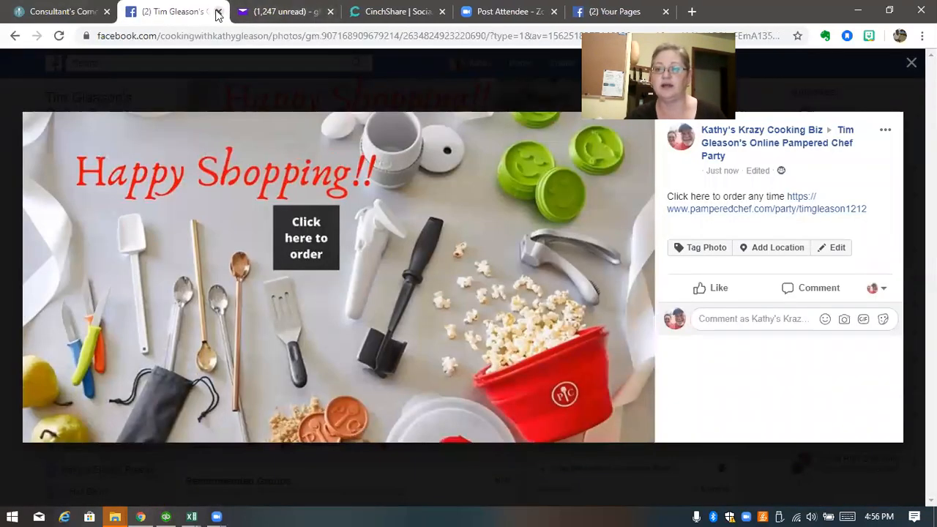
left_click(342, 63)
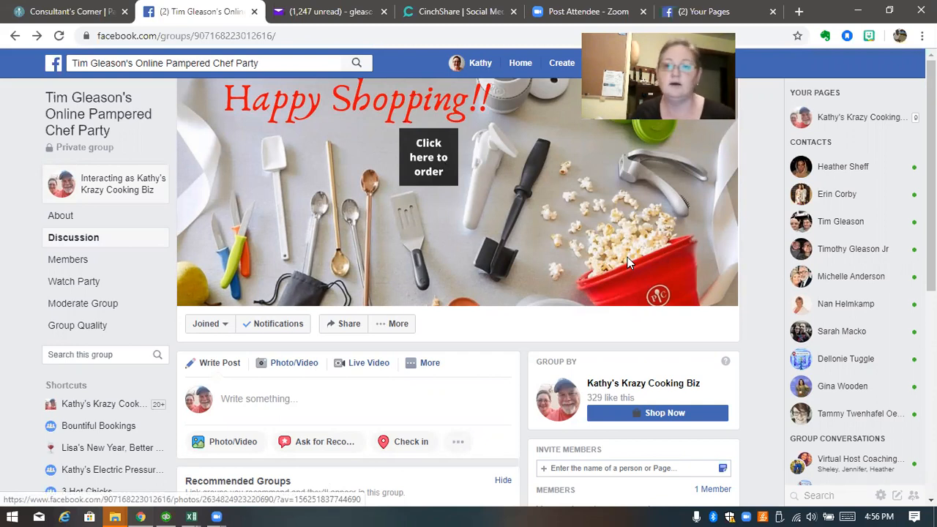
Post 'Welcome to the party order here any time' with the pasted party order link
left_click(251, 395)
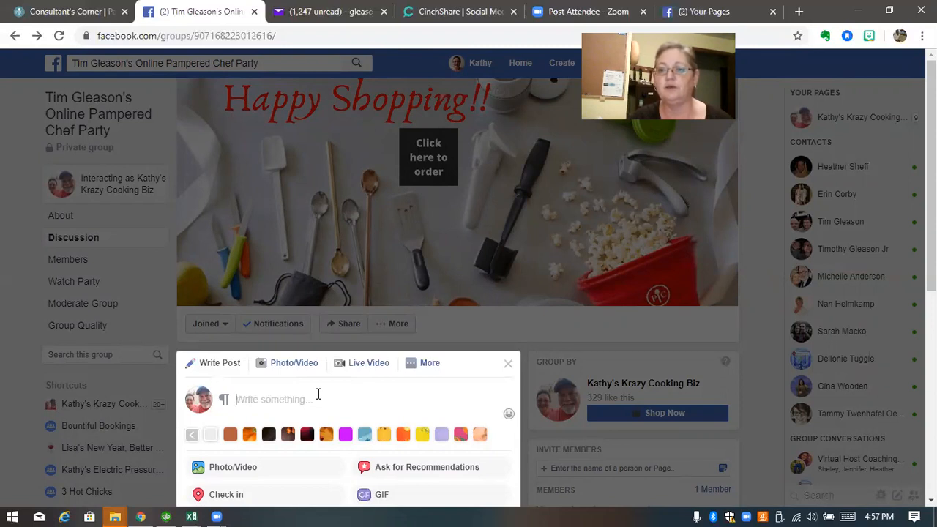
type("W")
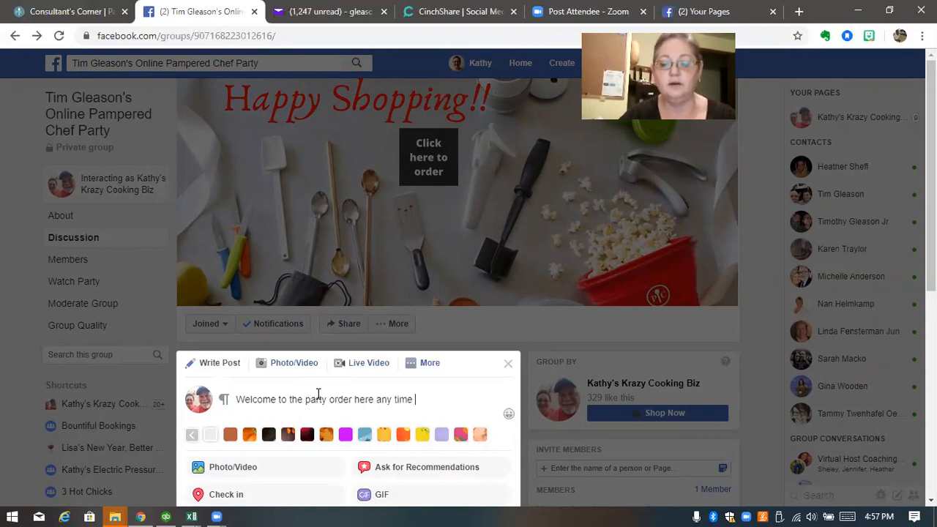
right_click(436, 405)
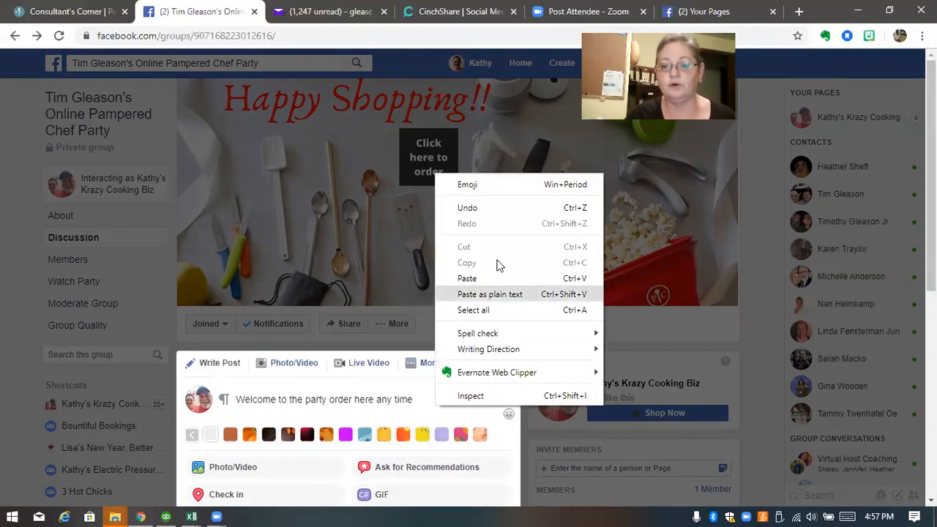
left_click(474, 279)
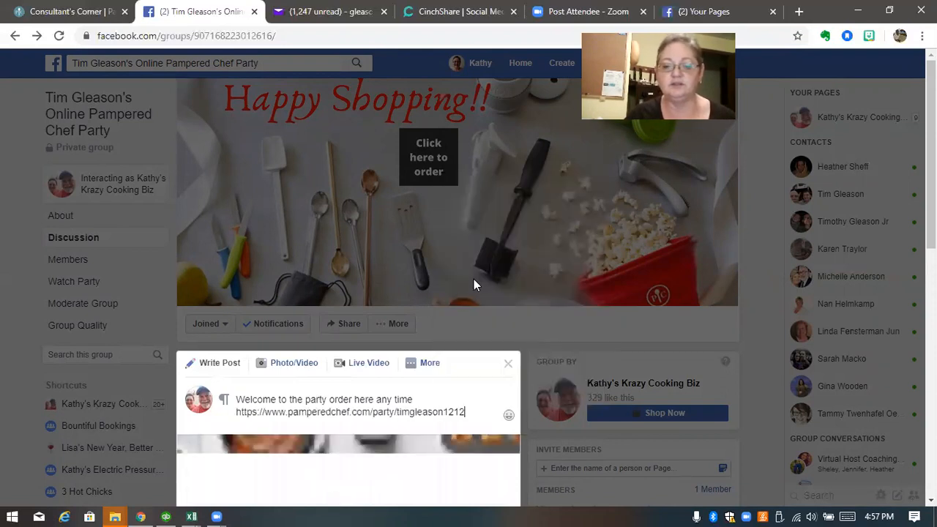
left_click(432, 351)
scroll(395, 366, "down", 1)
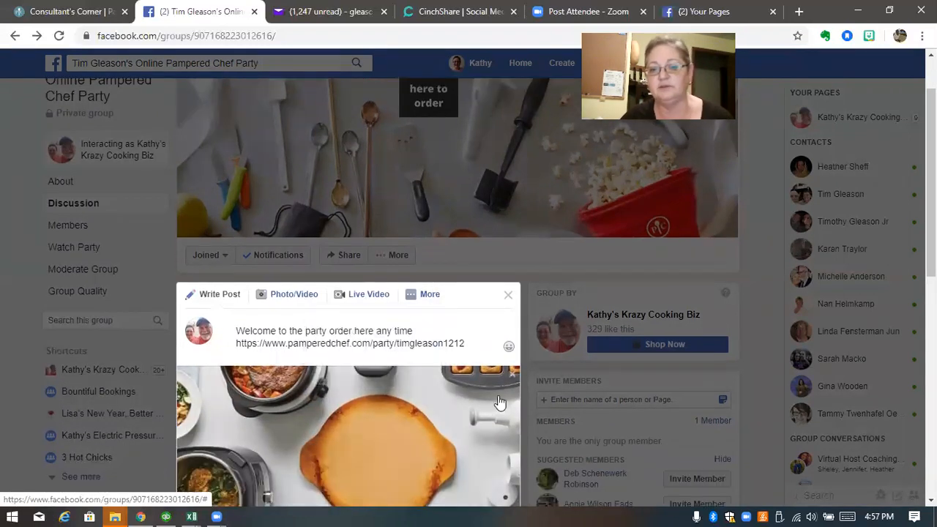
scroll(477, 392, "down", 3)
scroll(453, 381, "down", 4)
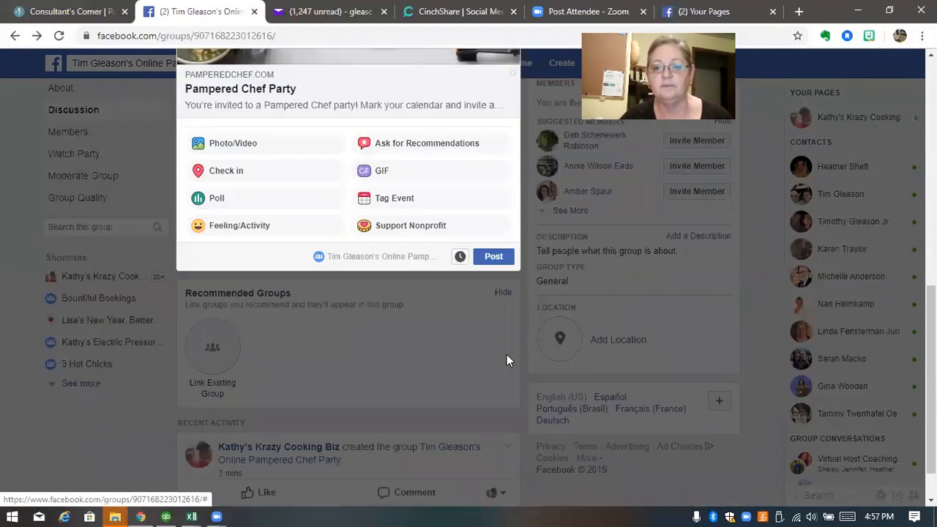
left_click(493, 257)
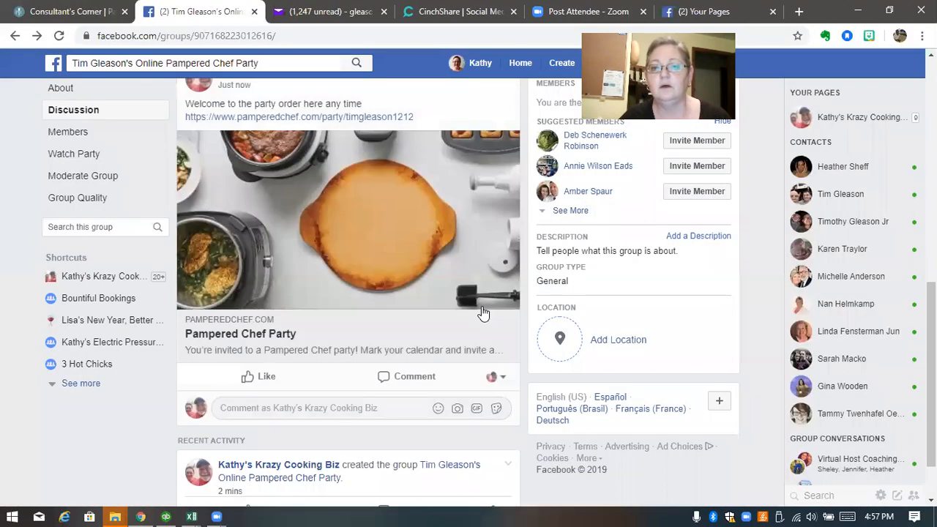
Mark the welcome post as a group announcement
scroll(484, 313, "up", 1)
scroll(484, 314, "up", 1)
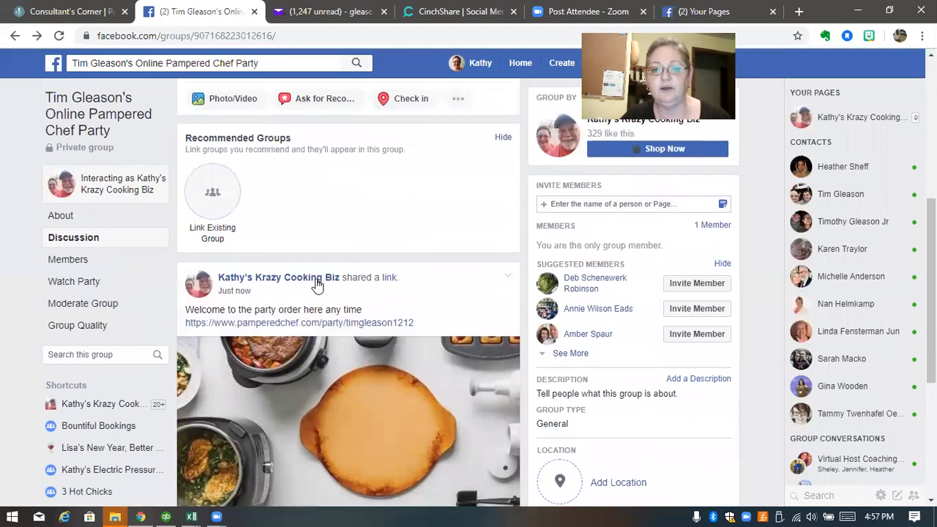
left_click(509, 280)
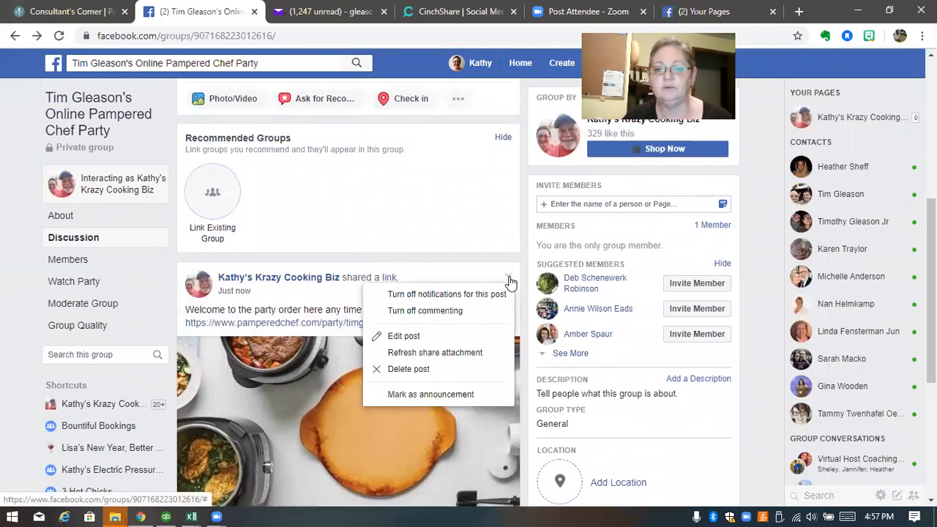
left_click(433, 395)
Pin the announcement post to the top of the group
scroll(432, 397, "down", 3)
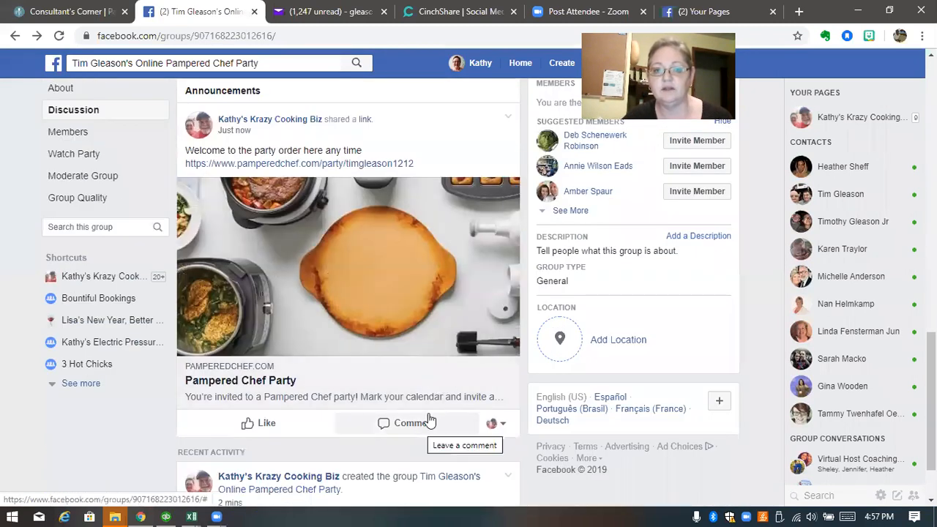
scroll(344, 406, "up", 1)
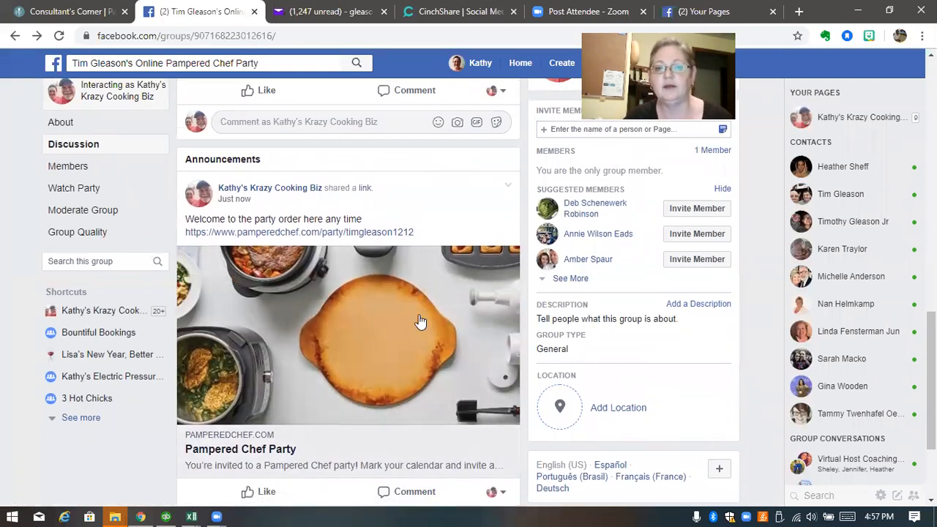
scroll(393, 380, "down", 1)
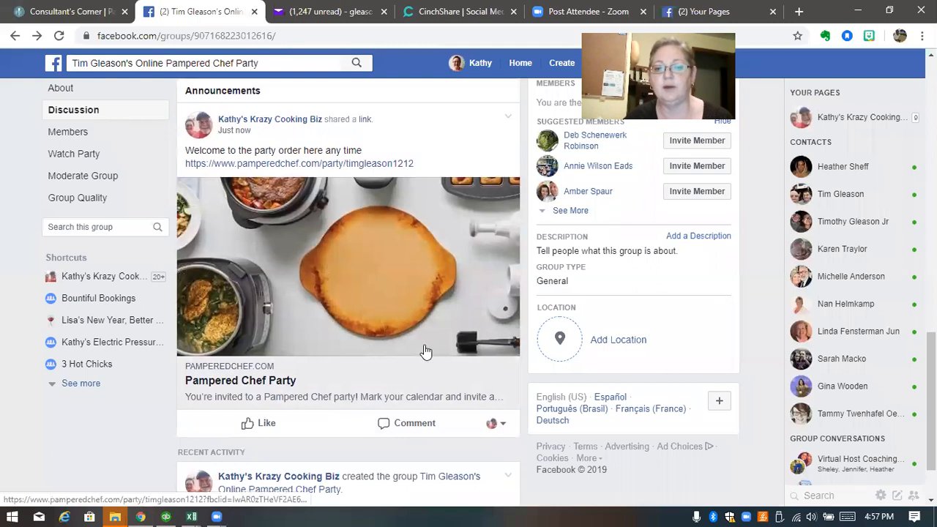
scroll(427, 352, "down", 1)
scroll(439, 366, "up", 4)
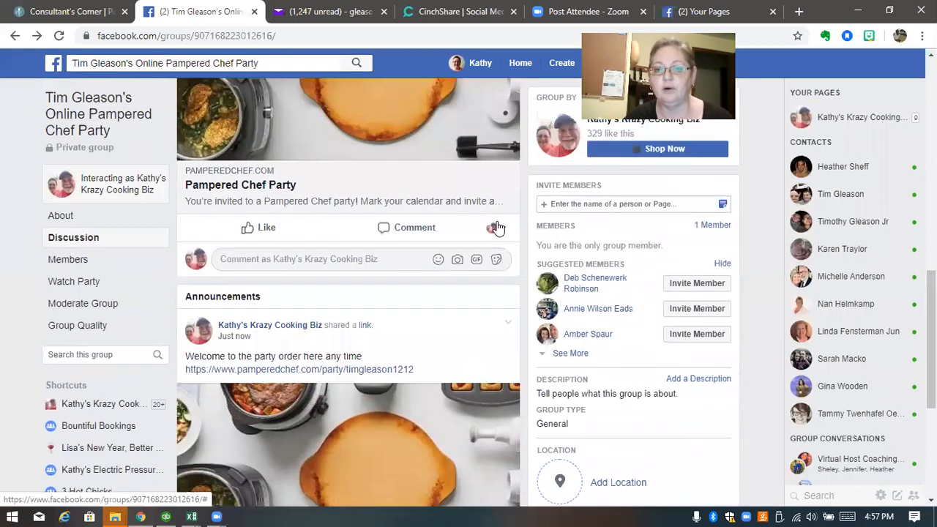
left_click(508, 324)
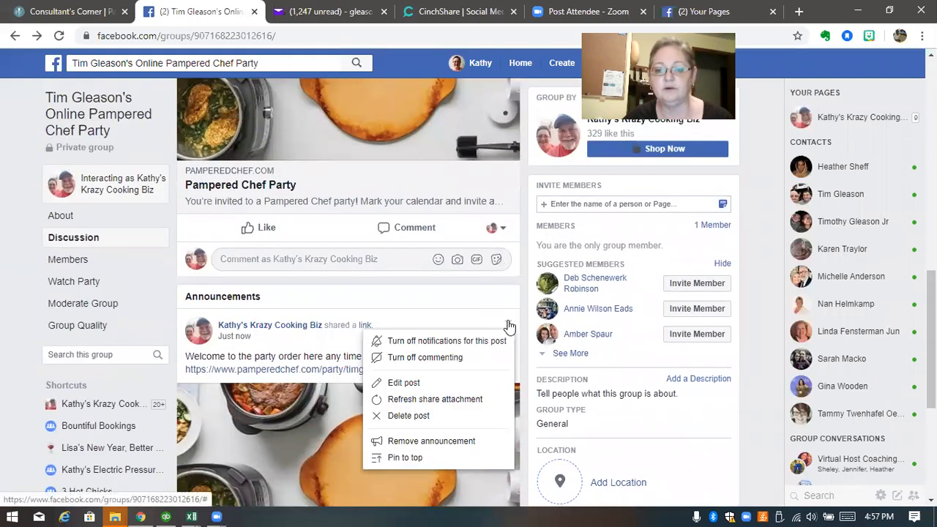
left_click(405, 458)
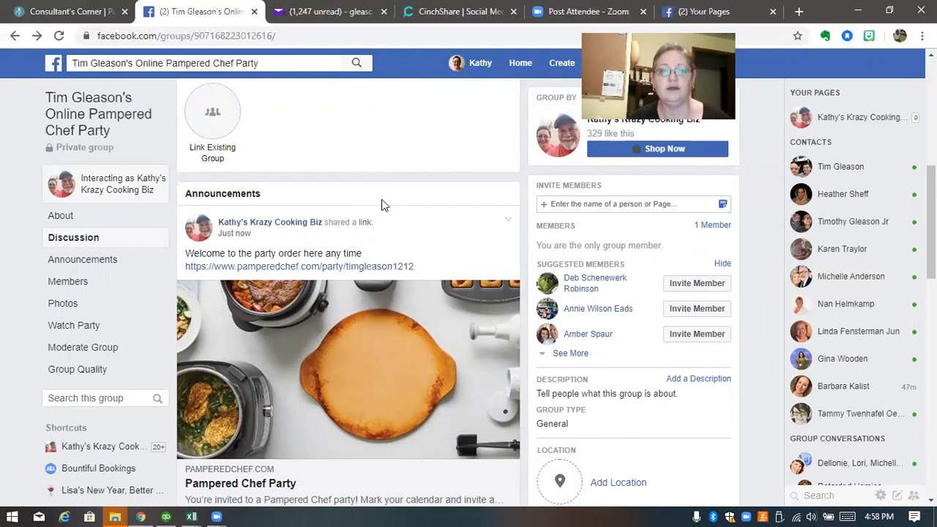
Open Edit Group Settings from the More menu and scroll to the Apps section
scroll(379, 263, "up", 3)
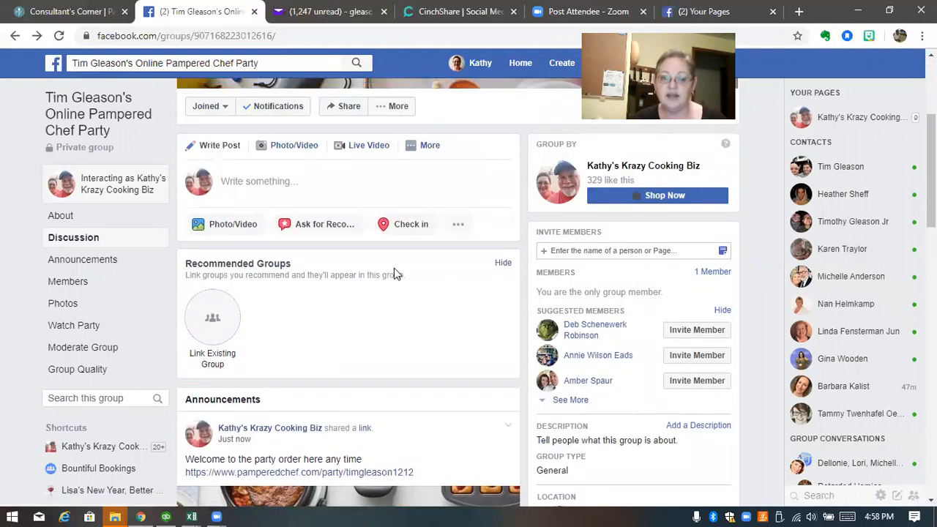
scroll(388, 275, "up", 1)
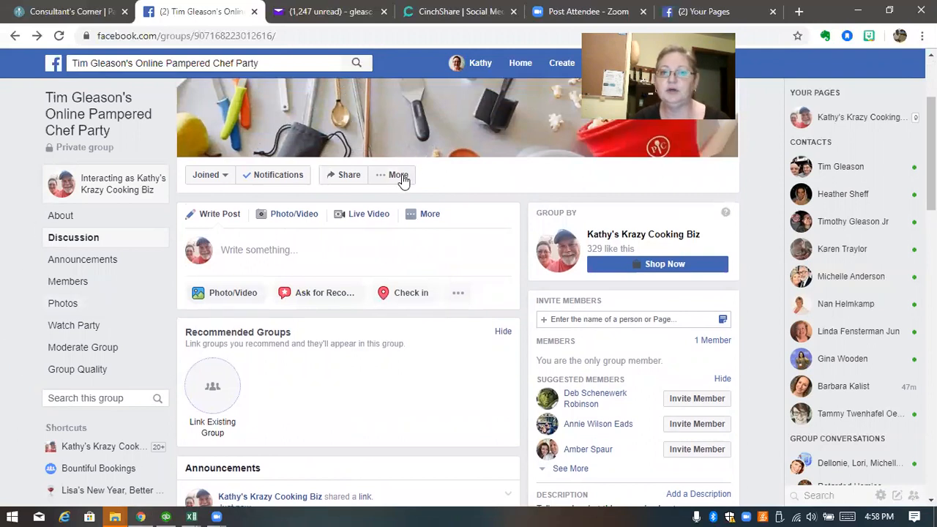
scroll(399, 183, "up", 2)
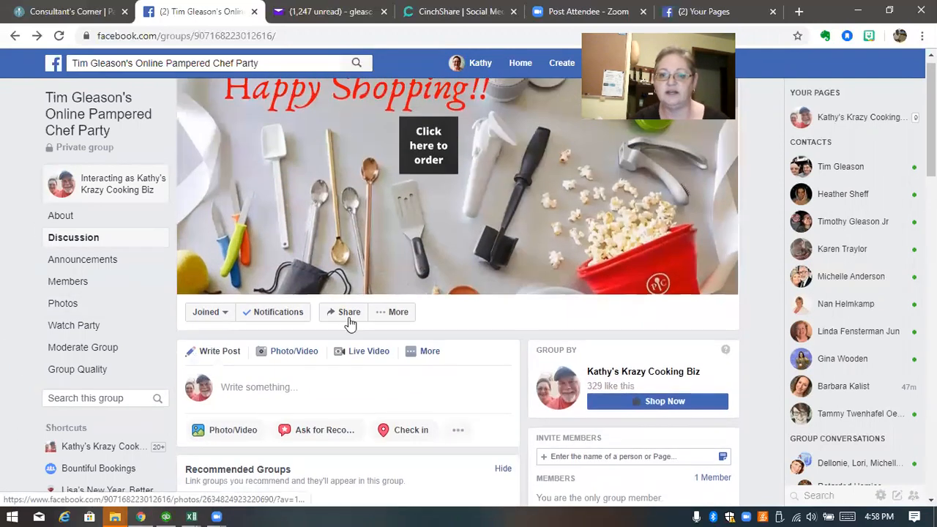
left_click(394, 314)
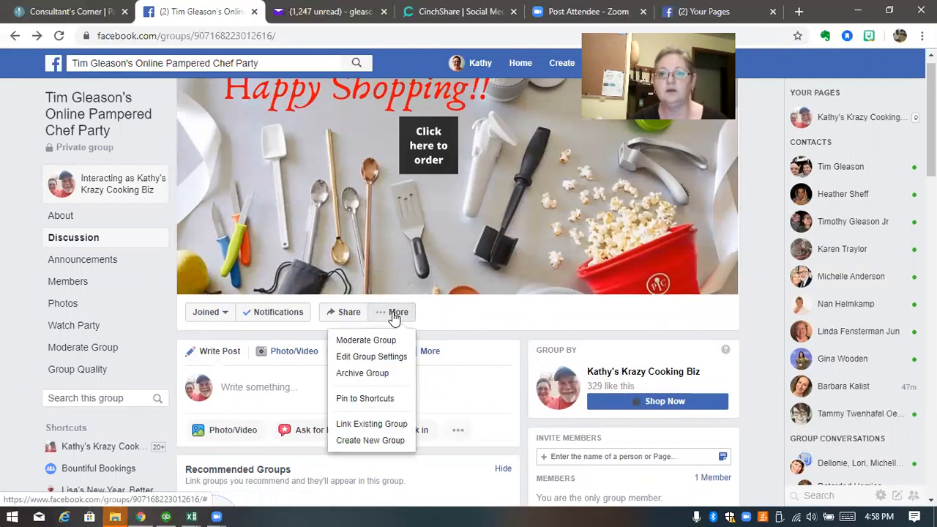
left_click(382, 359)
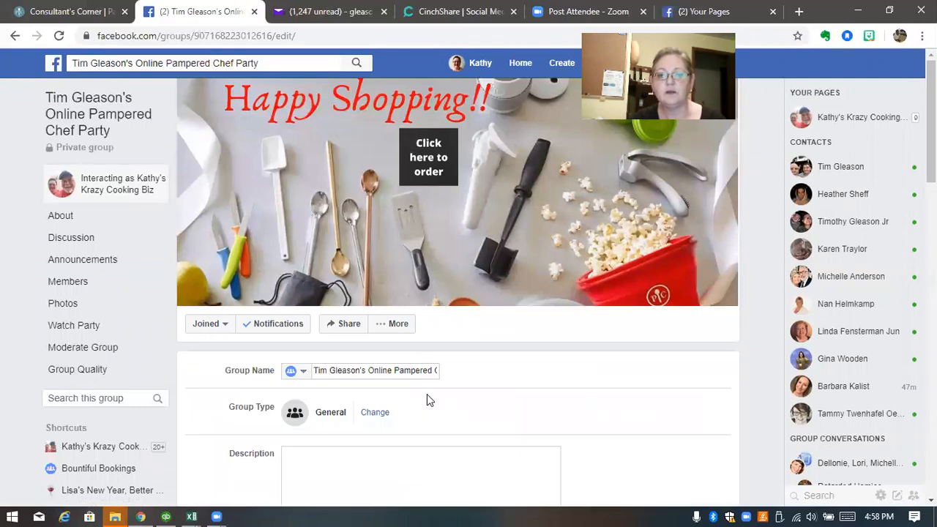
scroll(418, 390, "down", 4)
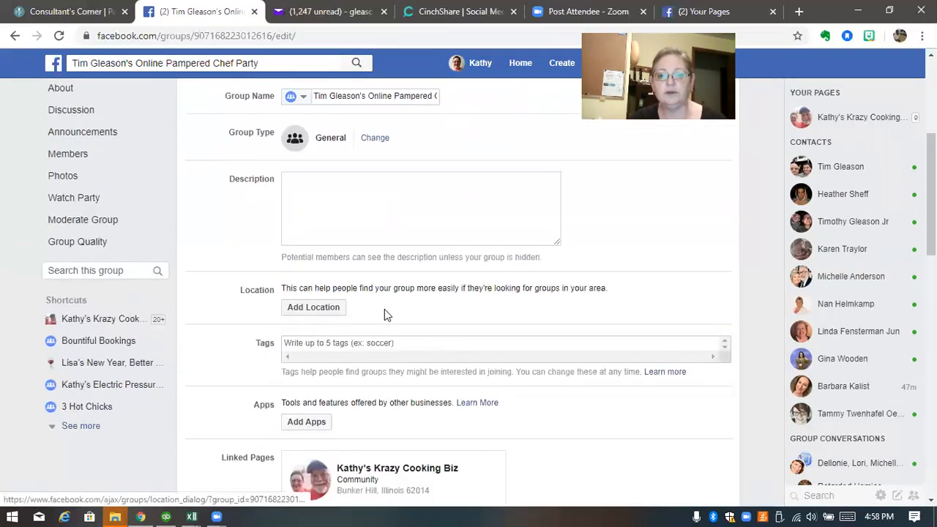
scroll(314, 425, "down", 2)
Start adding apps, wait out the stalled page, then search 'cin' and pick CinchShare
left_click(307, 285)
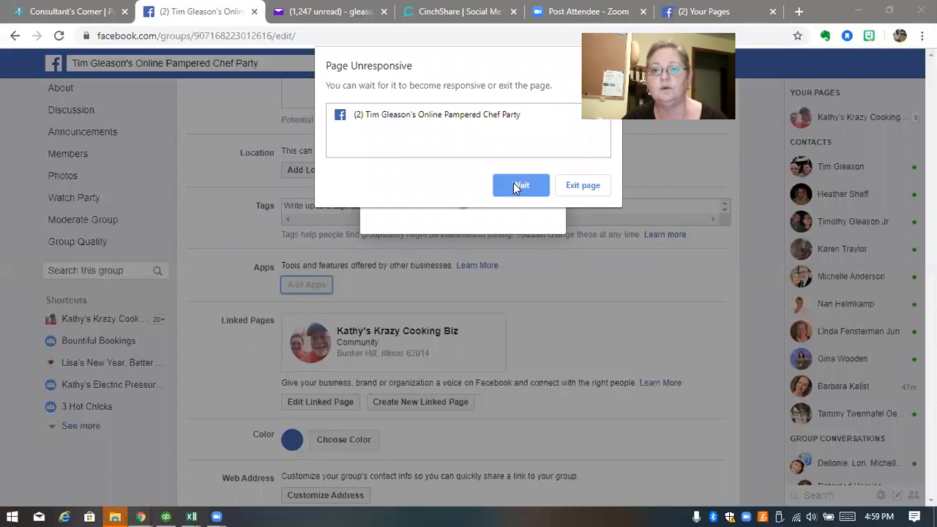
left_click(516, 185)
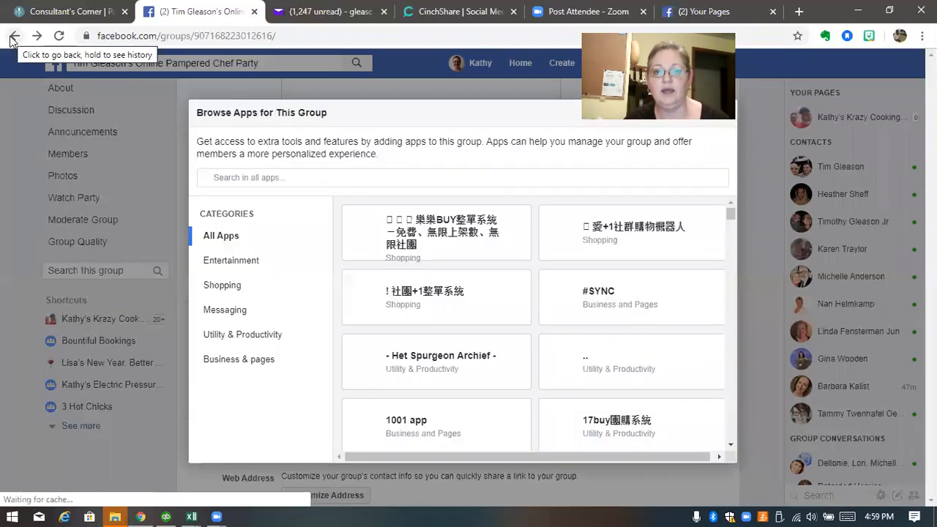
left_click(12, 36)
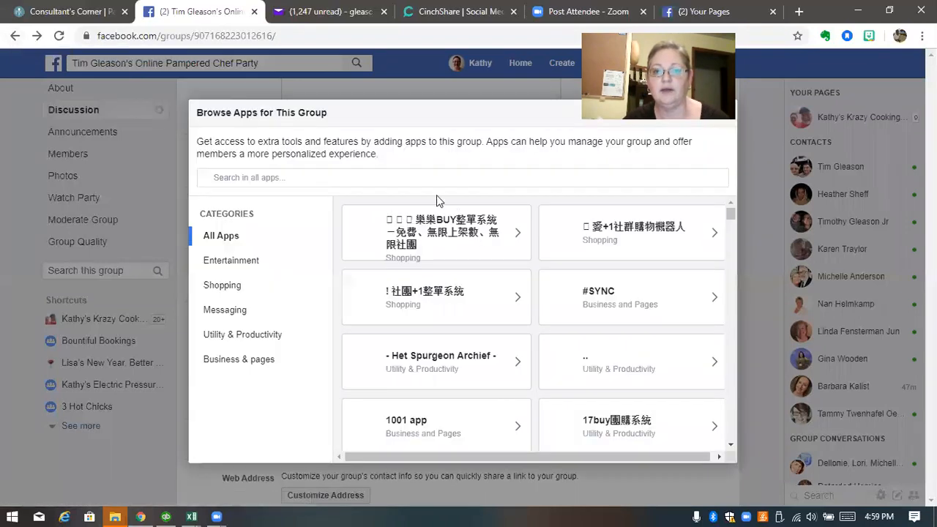
left_click(260, 178)
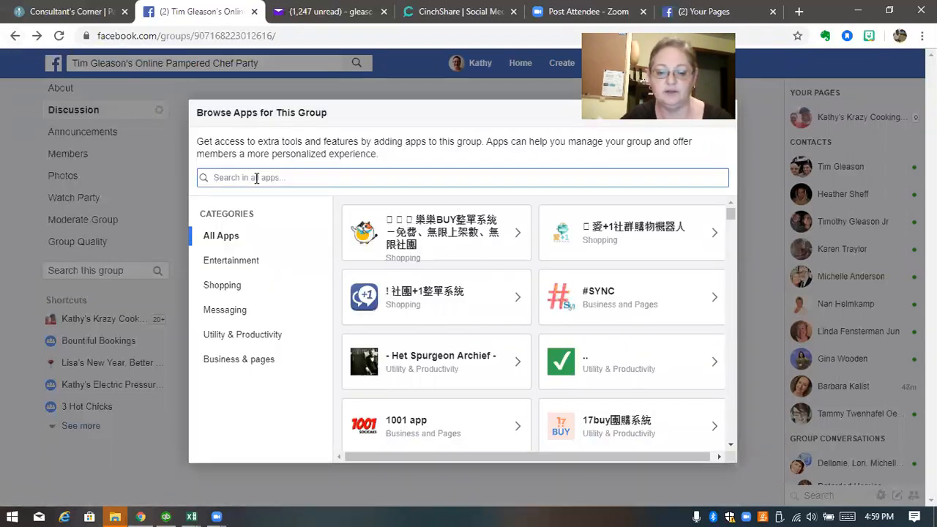
type("cin")
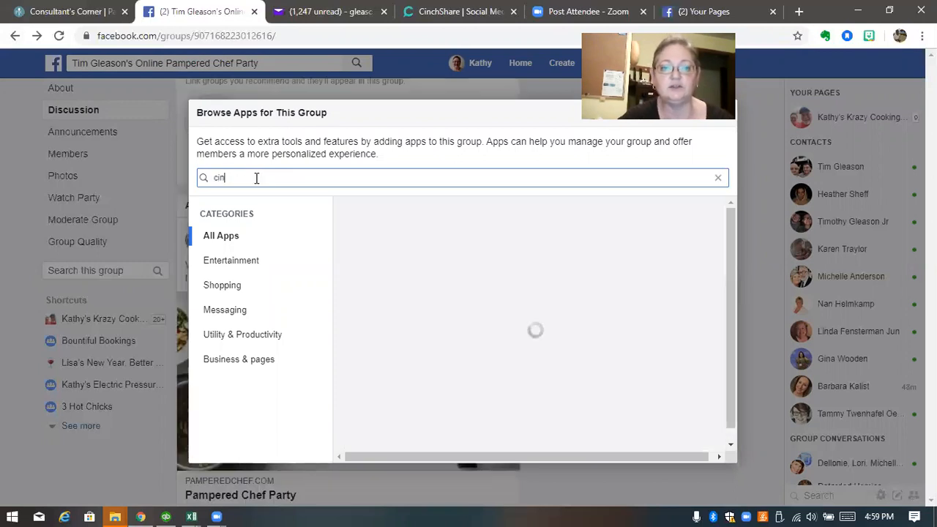
left_click(399, 198)
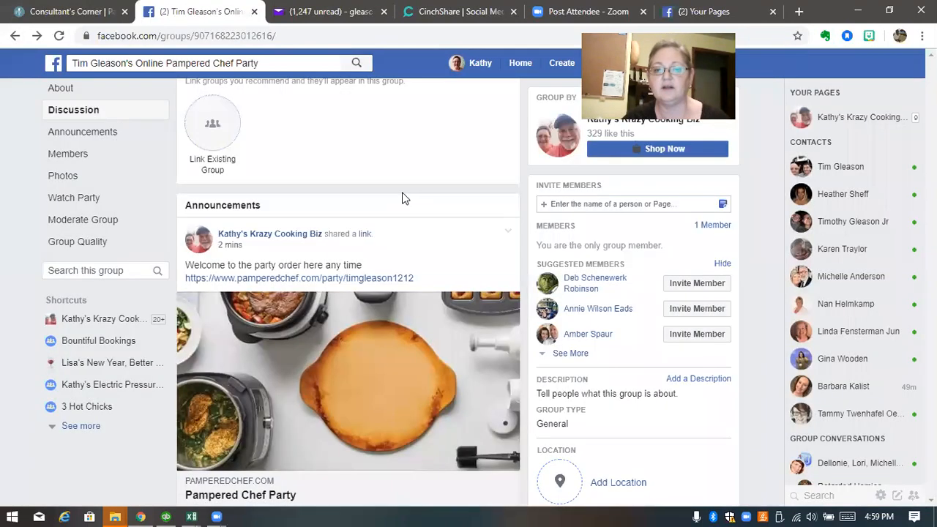
Add CinchShare to the party group and return to the discussion feed
left_click(646, 349)
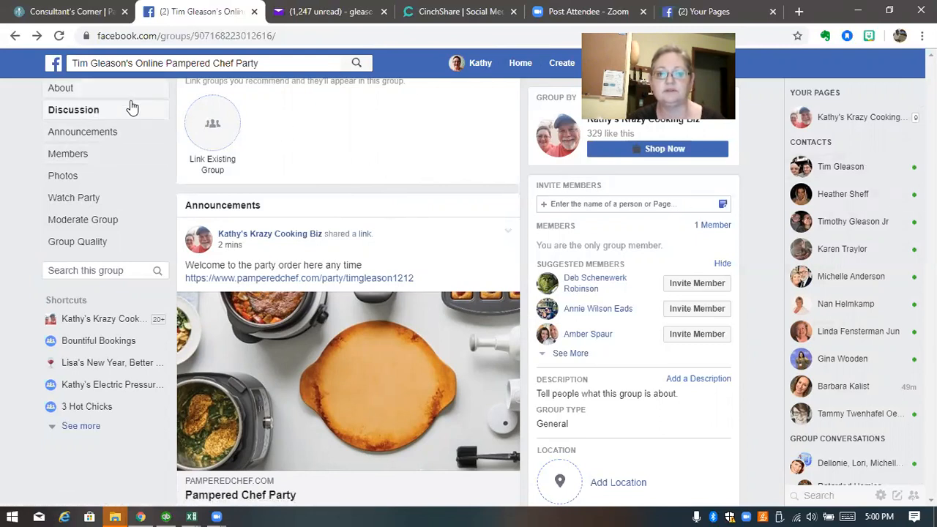
left_click(71, 115)
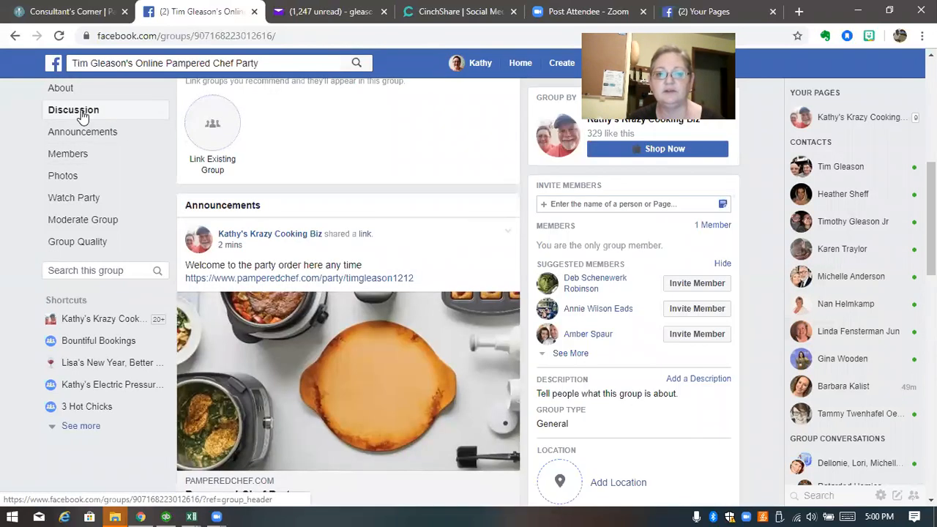
scroll(327, 264, "up", 5)
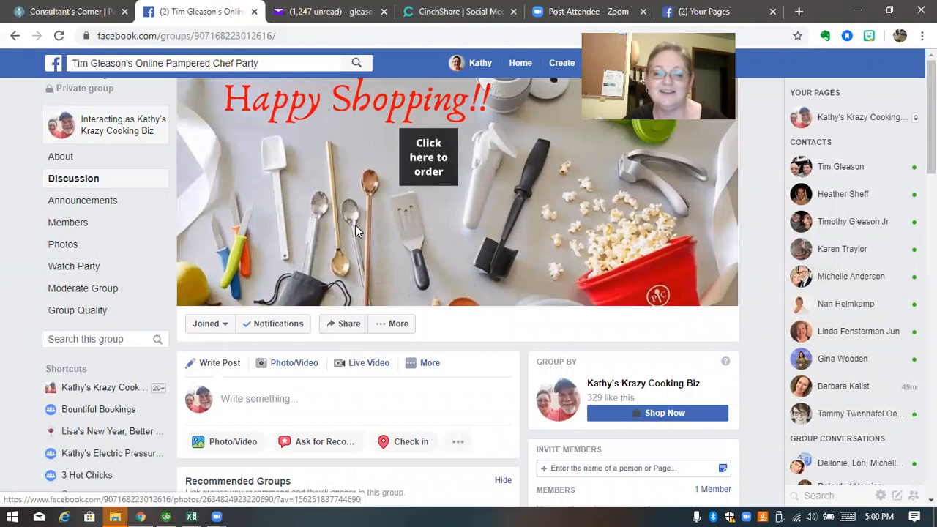
Open the group settings and check that CinchShare is listed under Apps
left_click(429, 364)
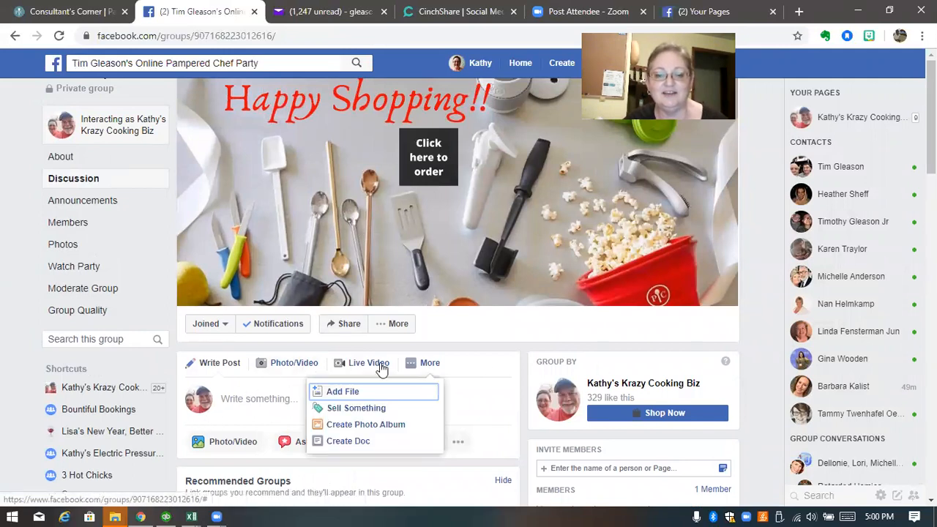
left_click(398, 331)
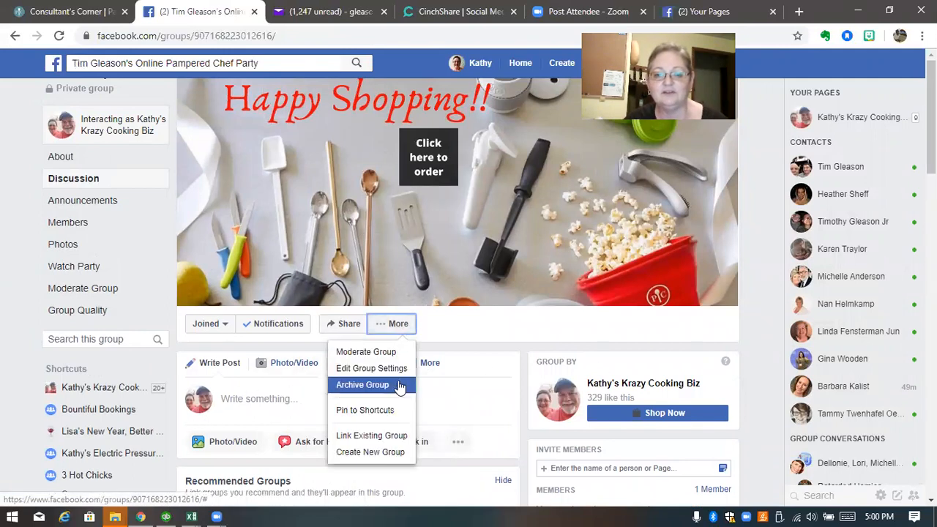
left_click(401, 375)
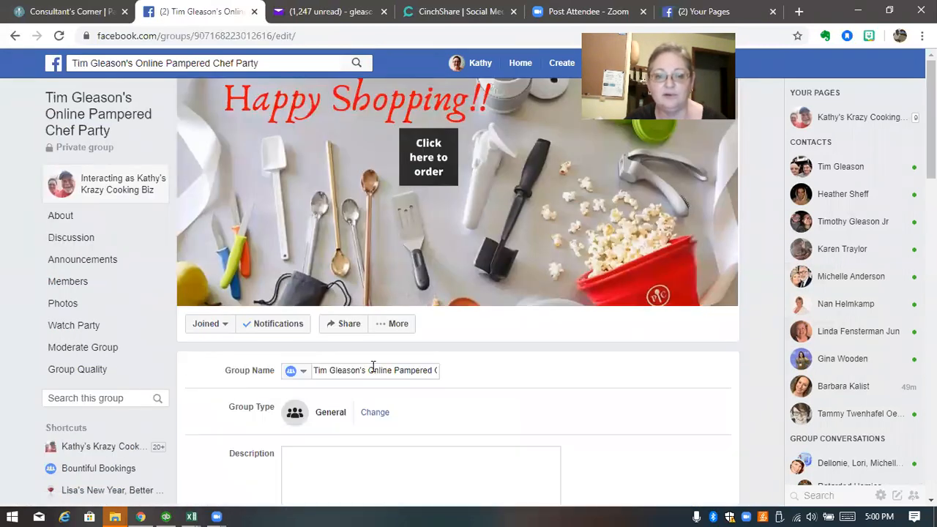
scroll(410, 370, "down", 4)
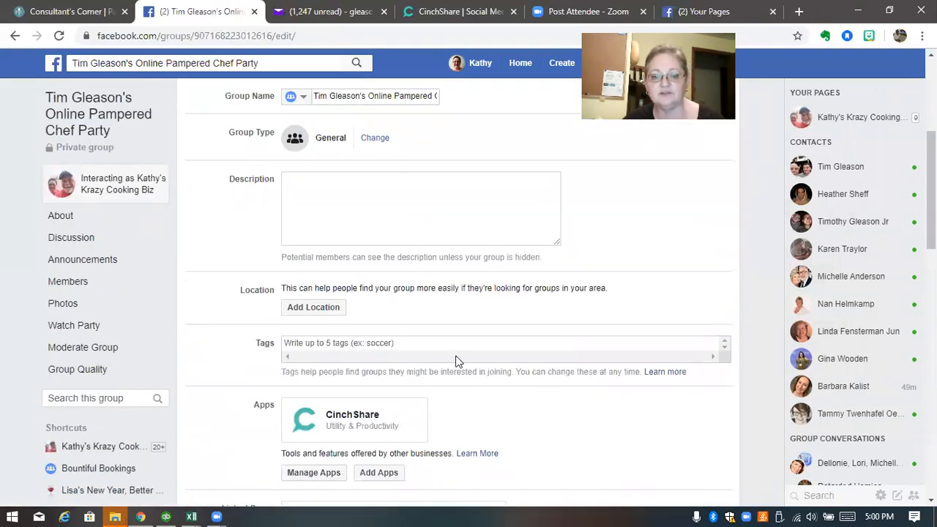
scroll(458, 359, "up", 4)
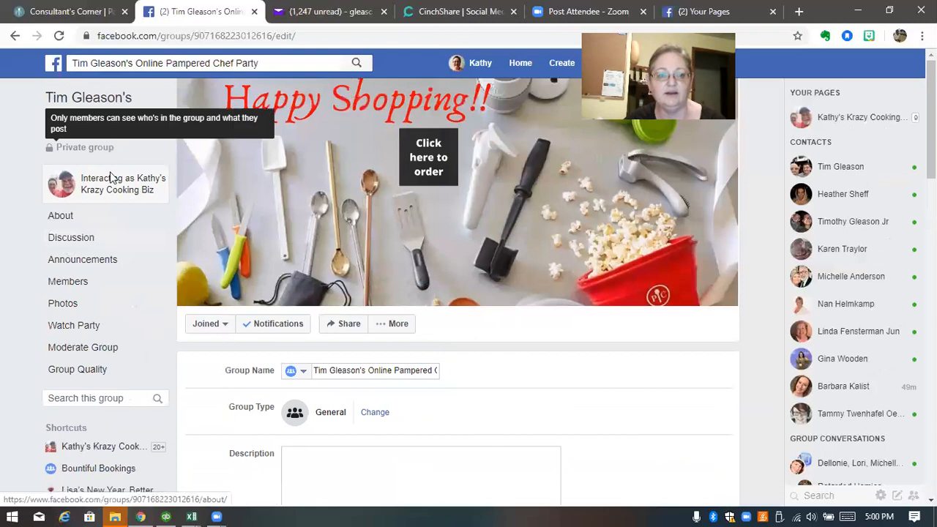
Join the party group as your personal profile from the Discussion feed
left_click(73, 241)
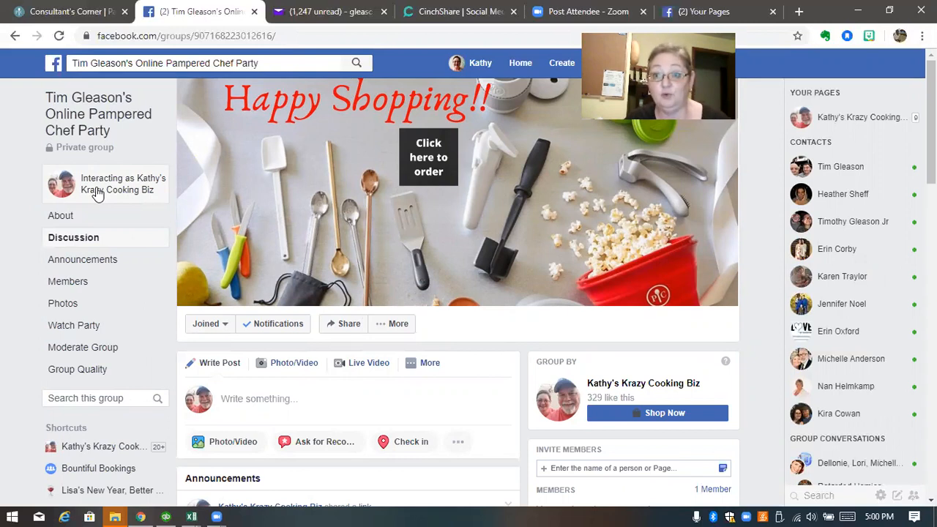
left_click(121, 189)
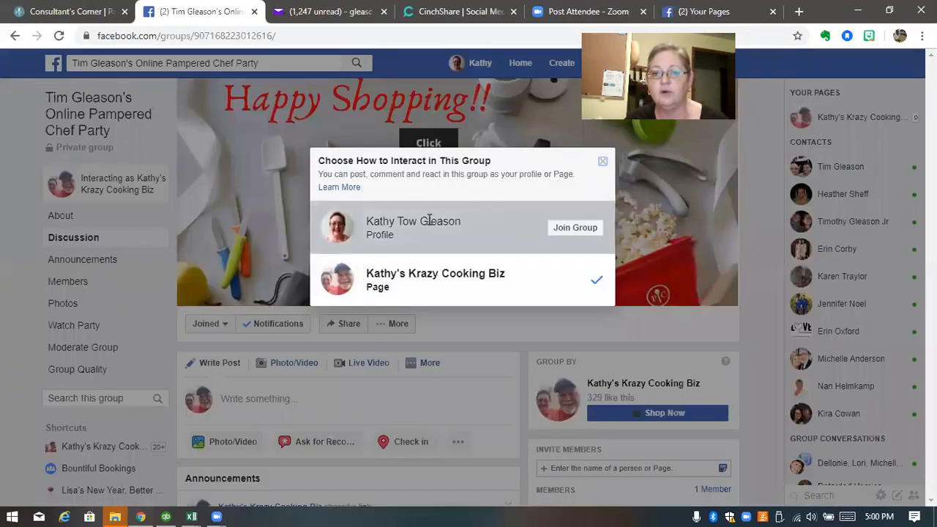
left_click(575, 227)
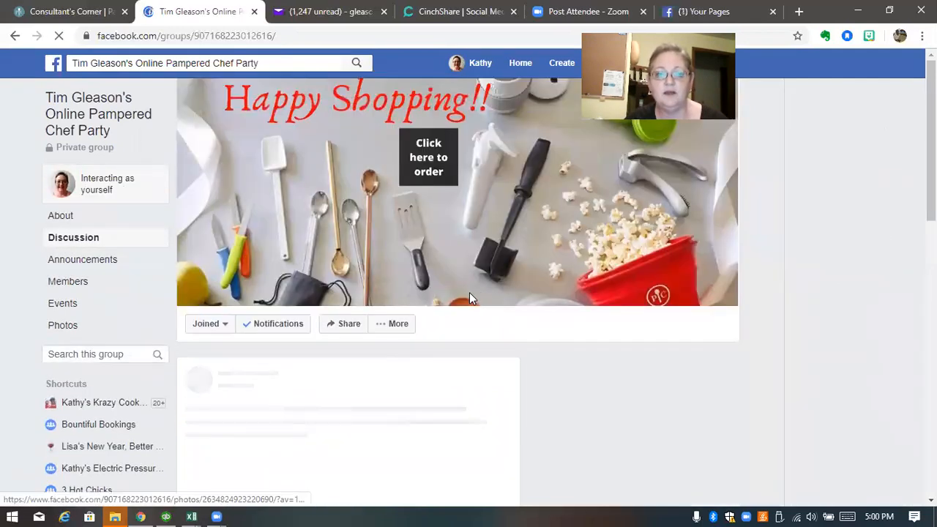
Invite the host by searching their name in Invite Members and selecting them
scroll(552, 368, "down", 2)
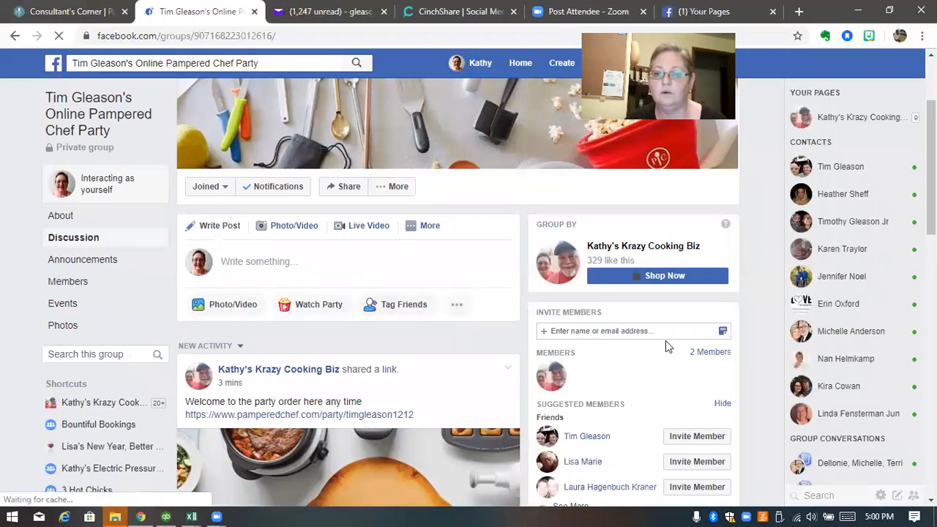
left_click(583, 330)
type("tim")
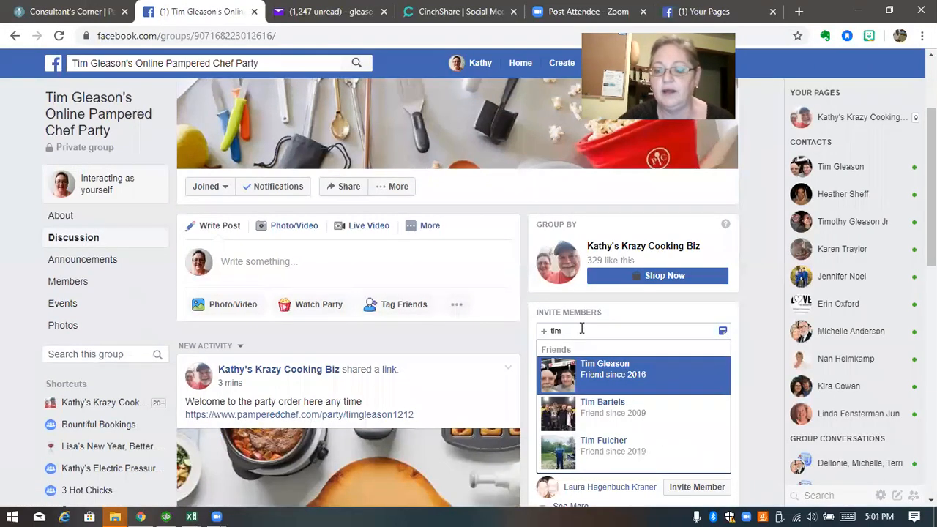
left_click(599, 366)
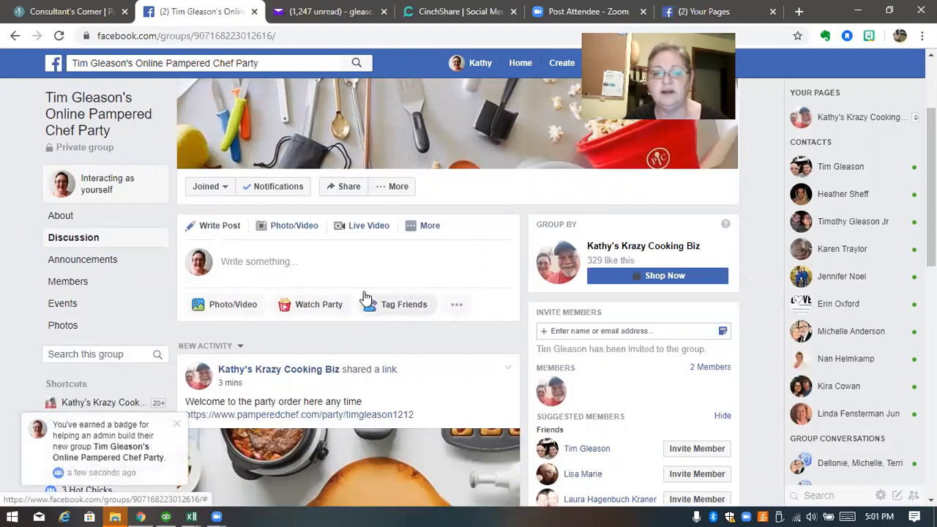
Switch to interacting as the business page and reload the Discussion feed
left_click(106, 189)
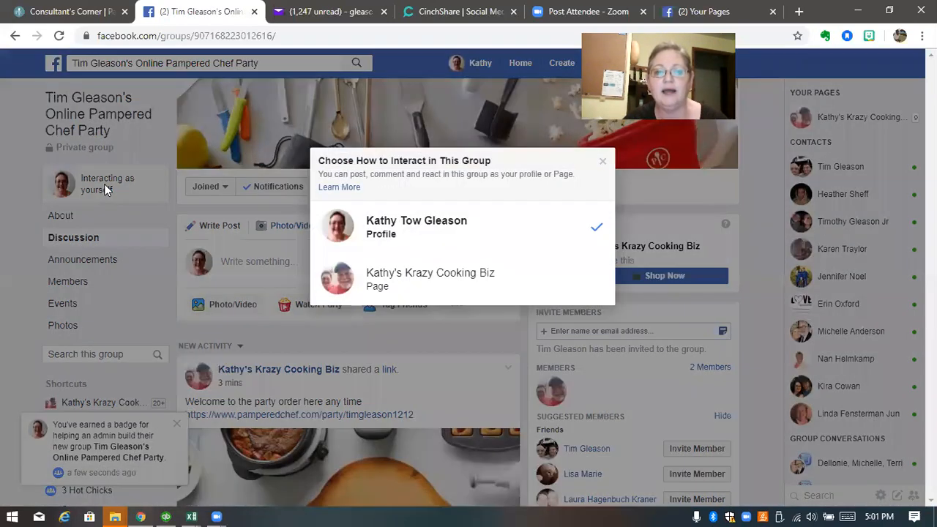
left_click(450, 285)
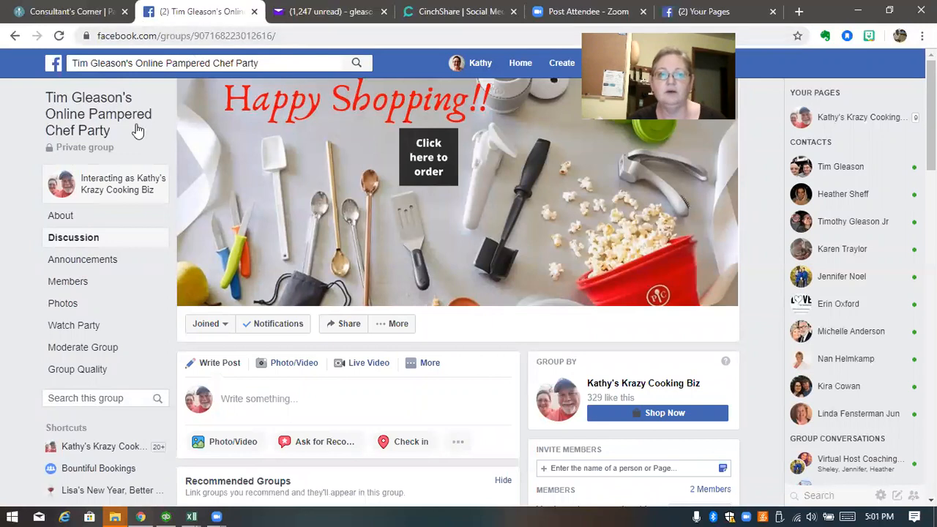
left_click(72, 240)
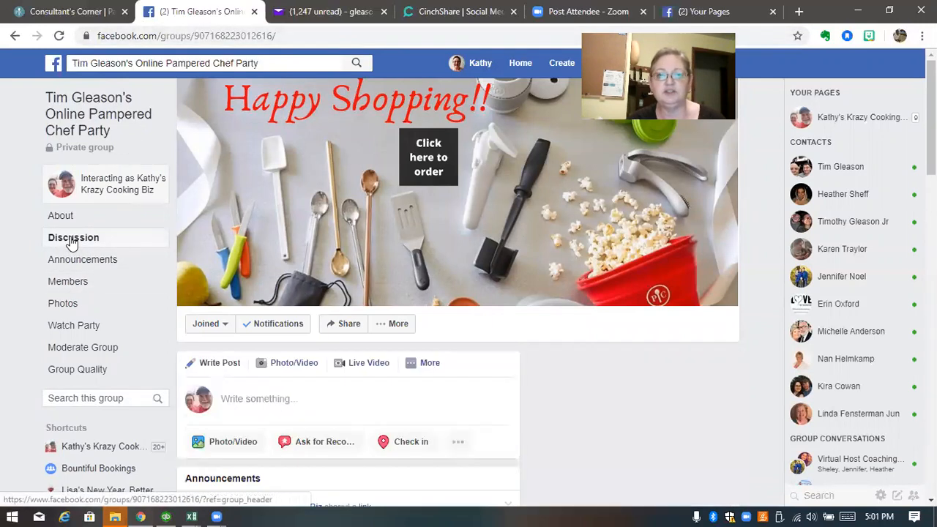
Copy the group's full web address from the address bar
left_click_drag(304, 35, 87, 36)
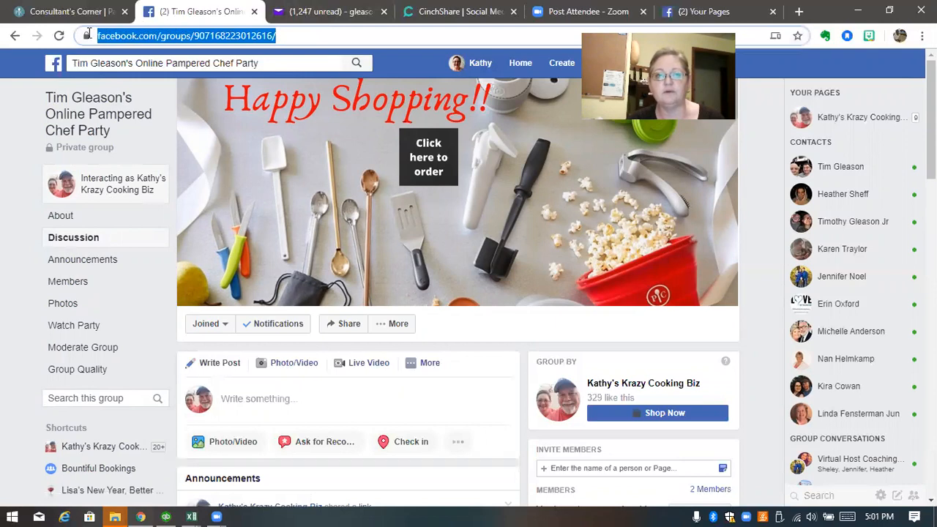
right_click(165, 39)
left_click(200, 133)
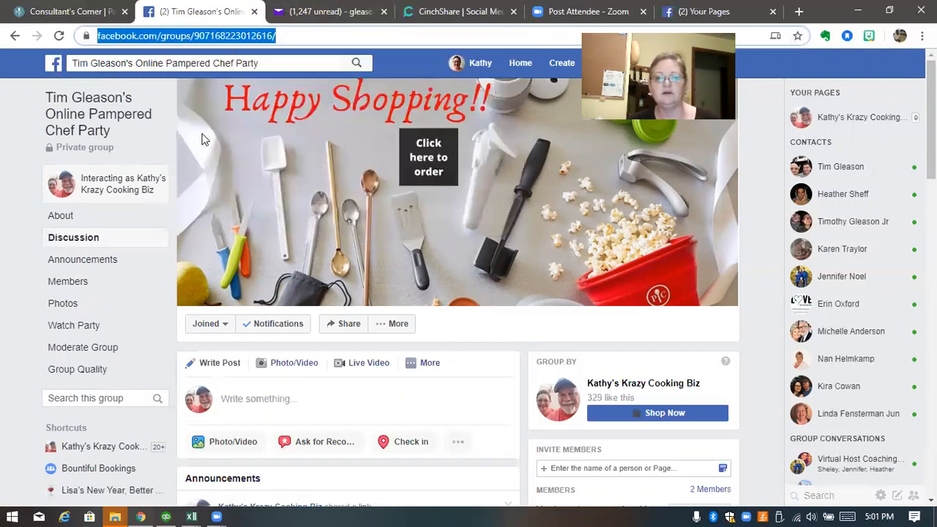